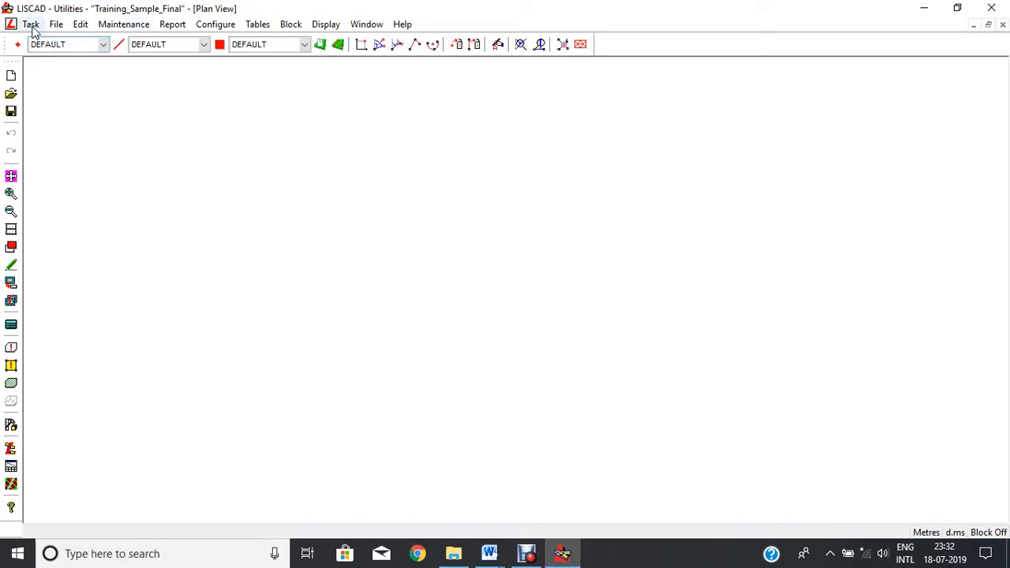
# - Import the Final Data file as user-definable, comma-separated free format with field order East 1, North 2 and Elevation 3
pyautogui.click(31, 24)
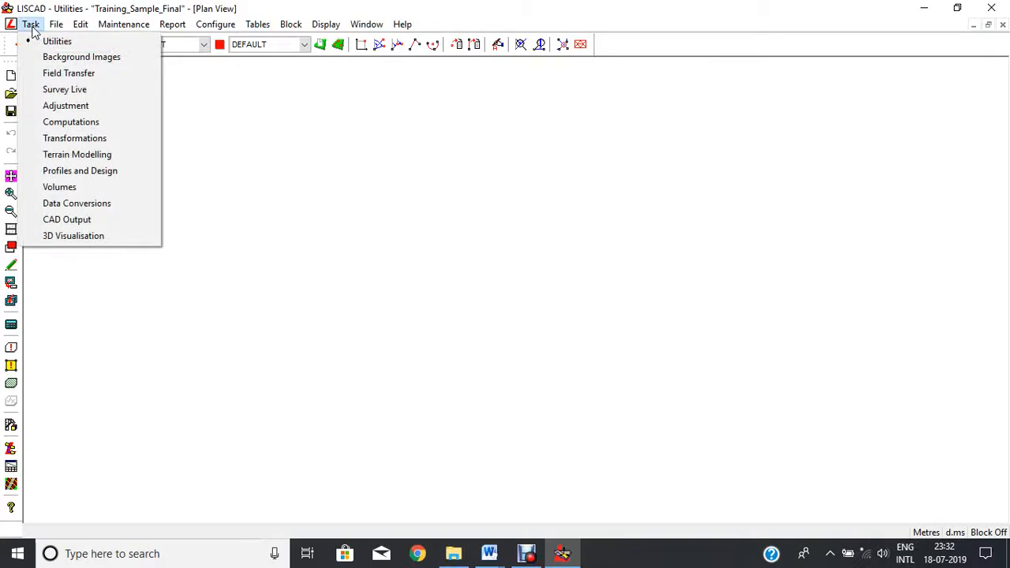
pyautogui.click(58, 203)
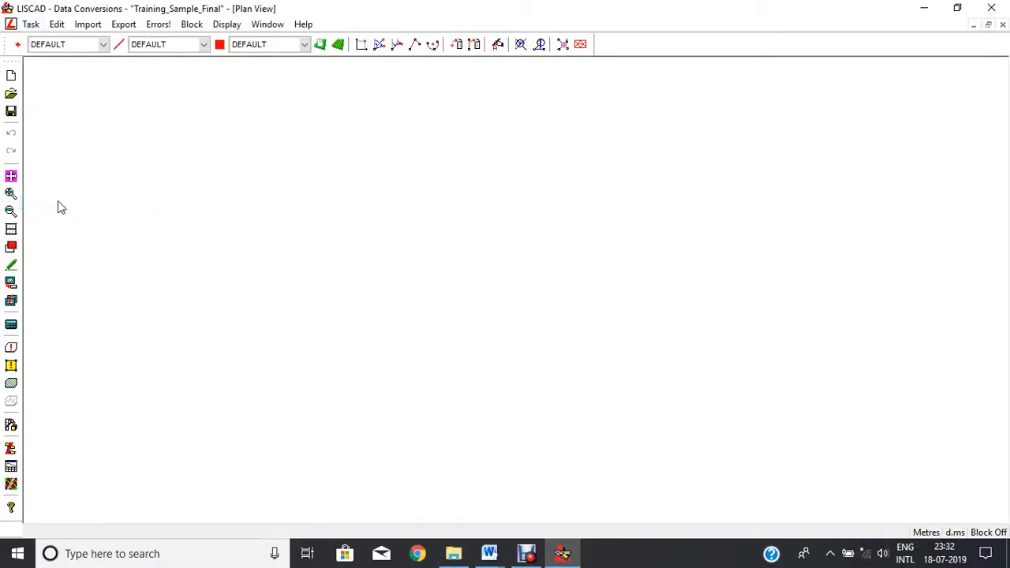
pyautogui.click(89, 24)
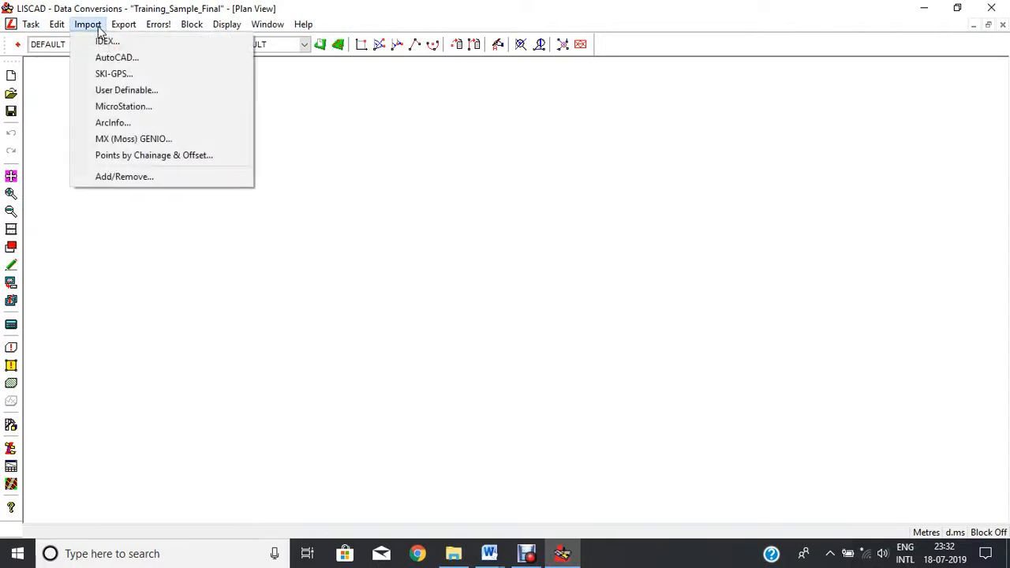
pyautogui.click(124, 91)
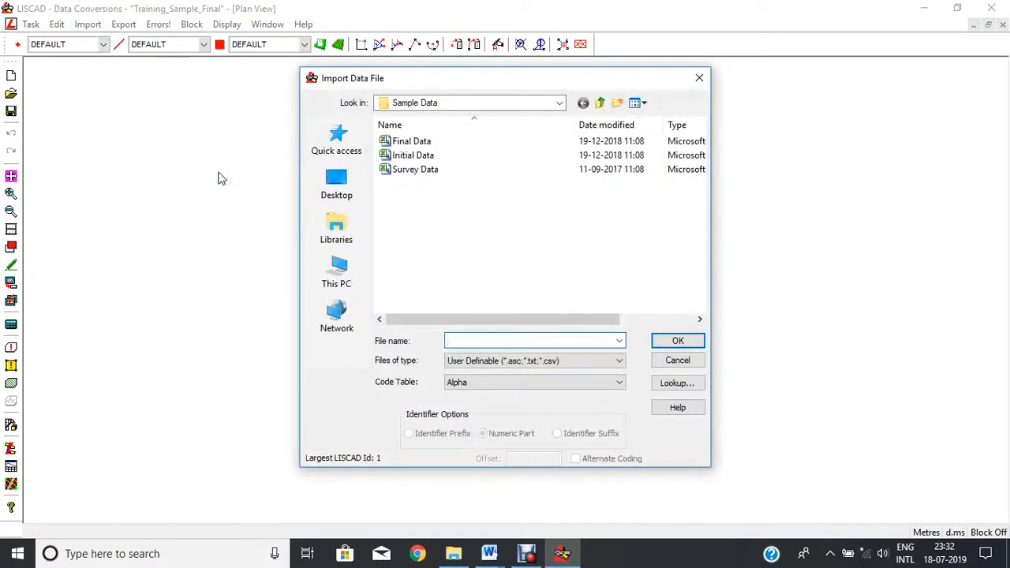
pyautogui.click(426, 142)
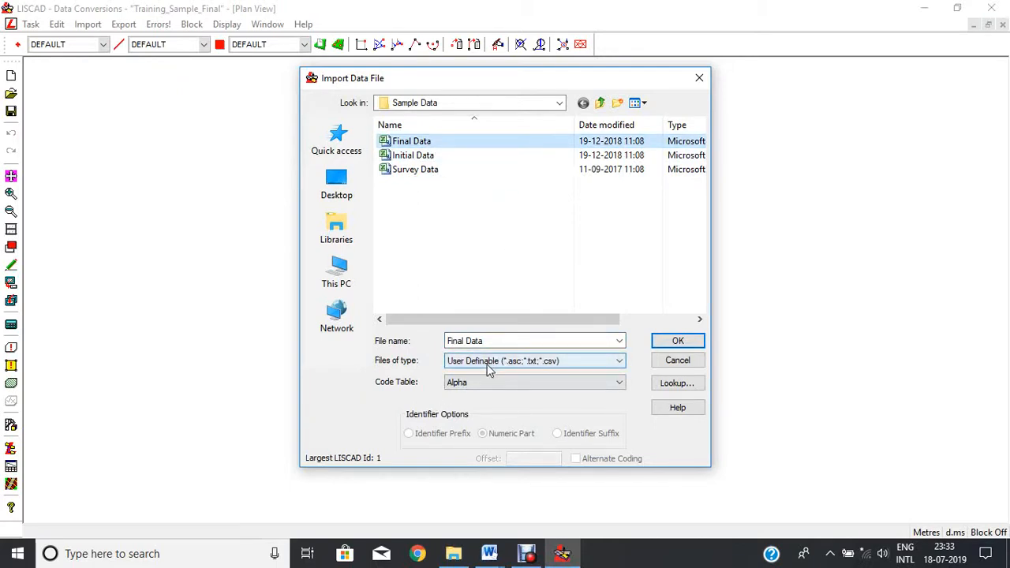
pyautogui.click(680, 341)
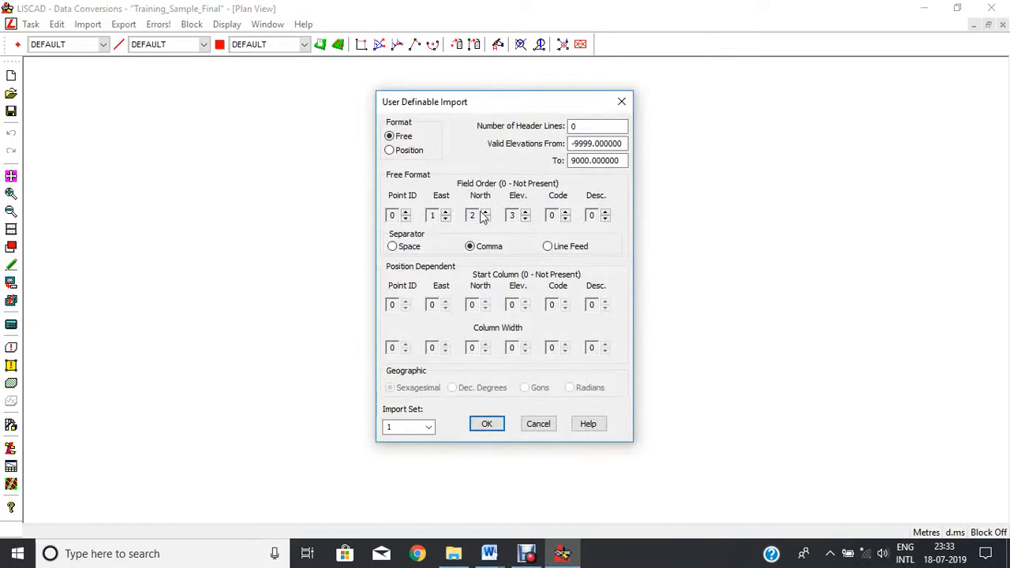
pyautogui.click(516, 215)
pyautogui.click(486, 423)
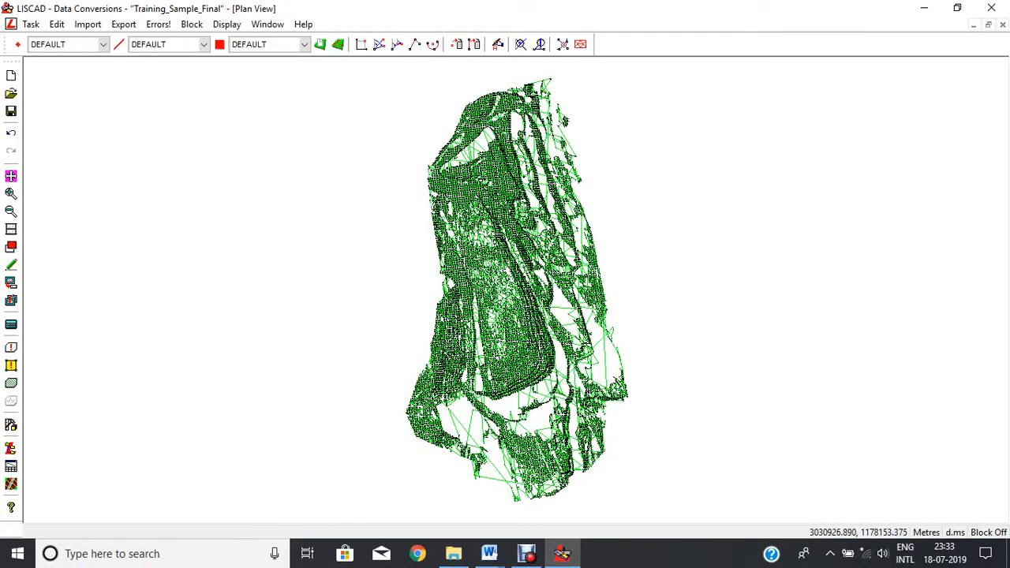
# - Select the whole imported drawing as a block and delete only its lines, without the associated points
pyautogui.scroll(1, 529, 341)
pyautogui.scroll(2, 529, 341)
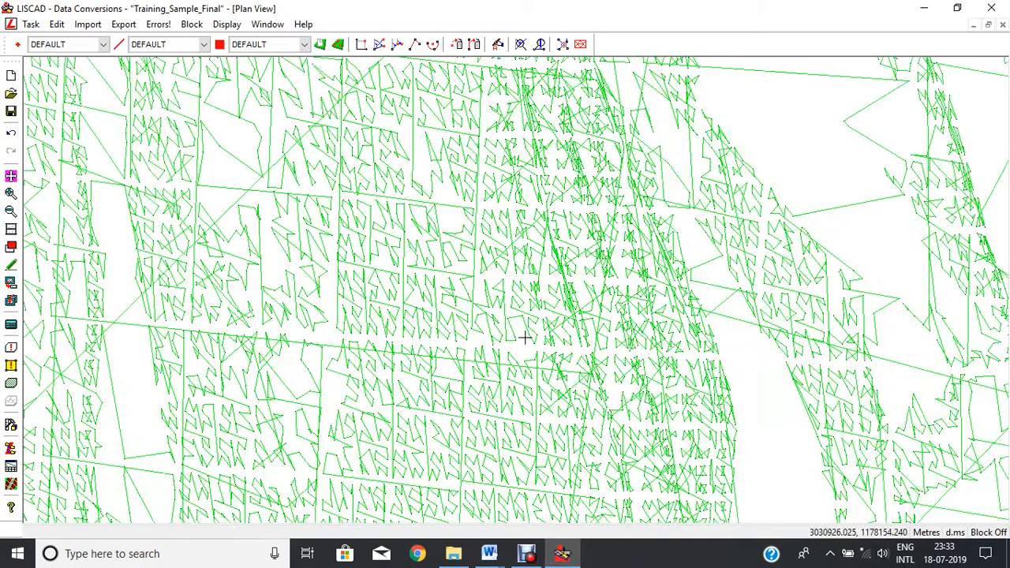
pyautogui.scroll(-3, 525, 337)
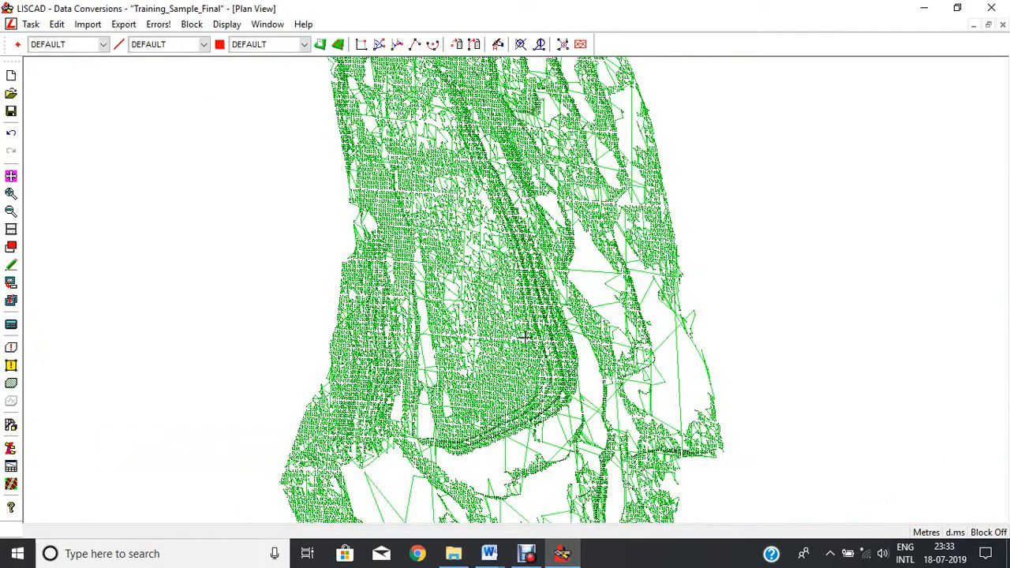
pyautogui.scroll(2, 524, 337)
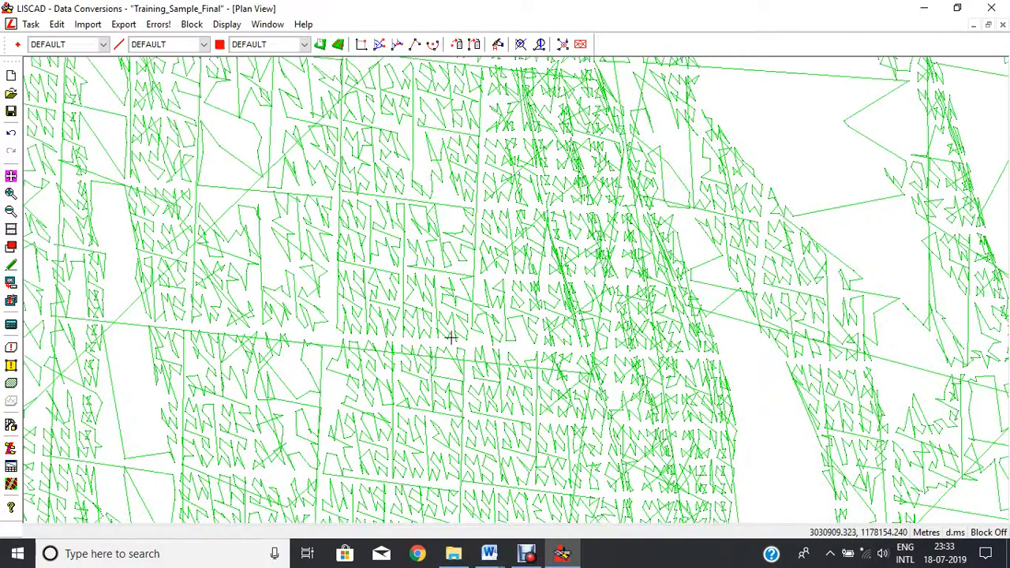
pyautogui.scroll(-5, 450, 336)
pyautogui.scroll(3, 438, 306)
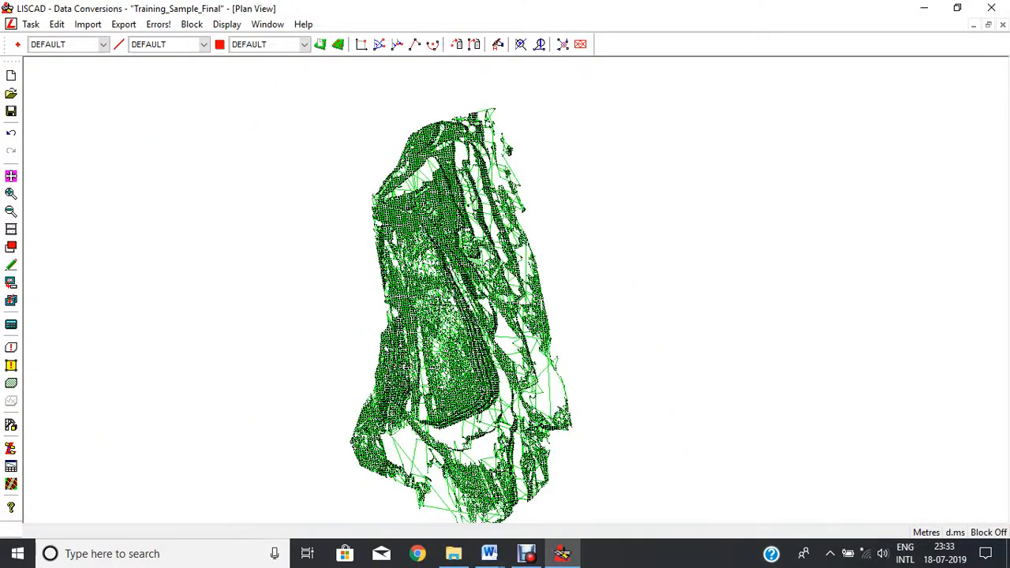
pyautogui.click(192, 24)
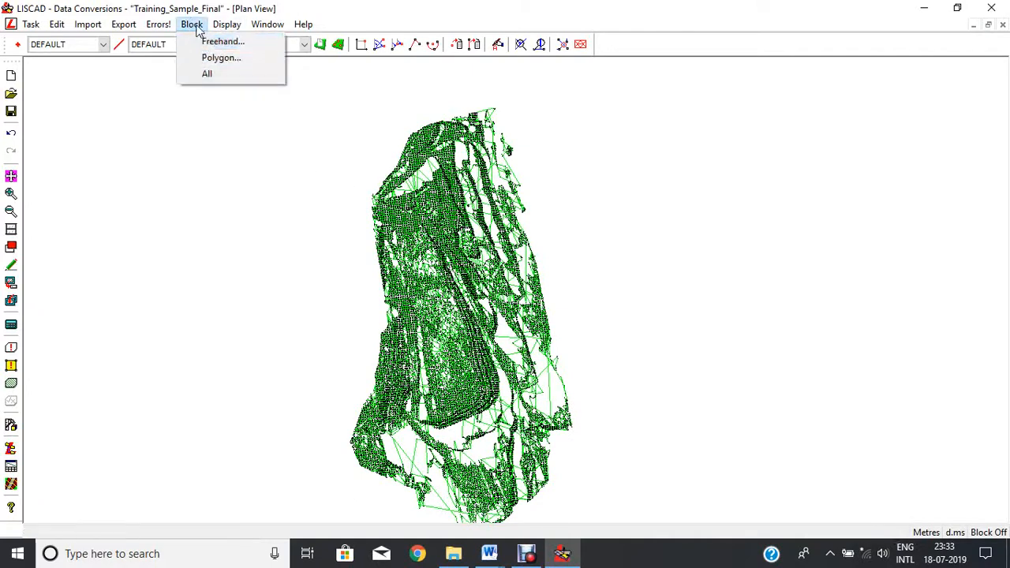
pyautogui.click(204, 74)
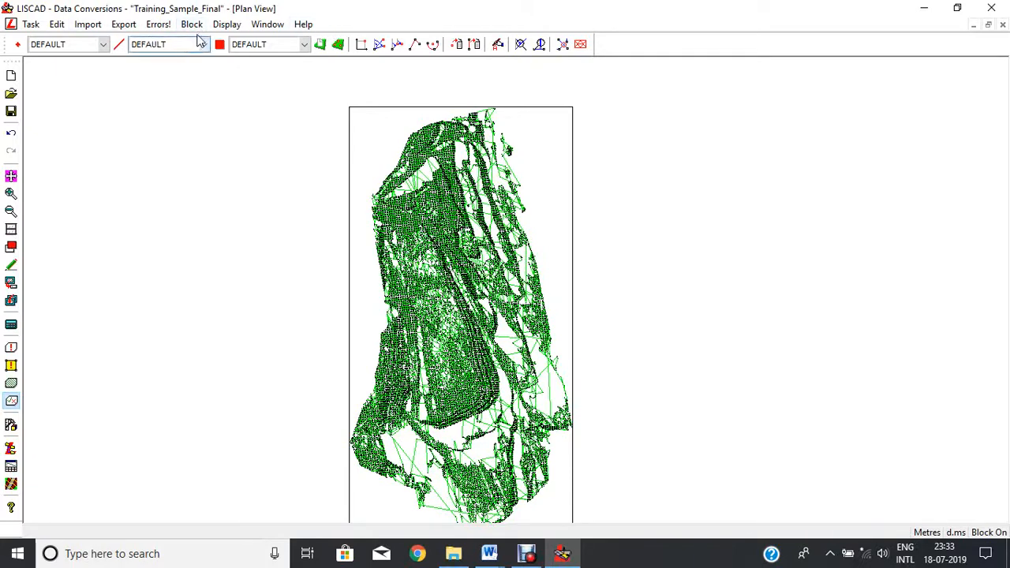
pyautogui.click(474, 47)
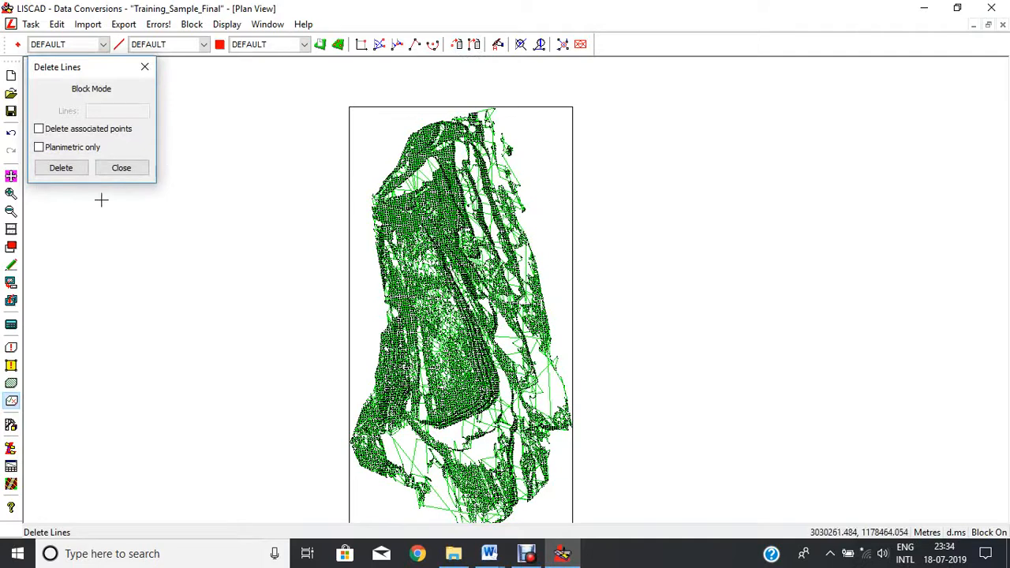
pyautogui.click(61, 168)
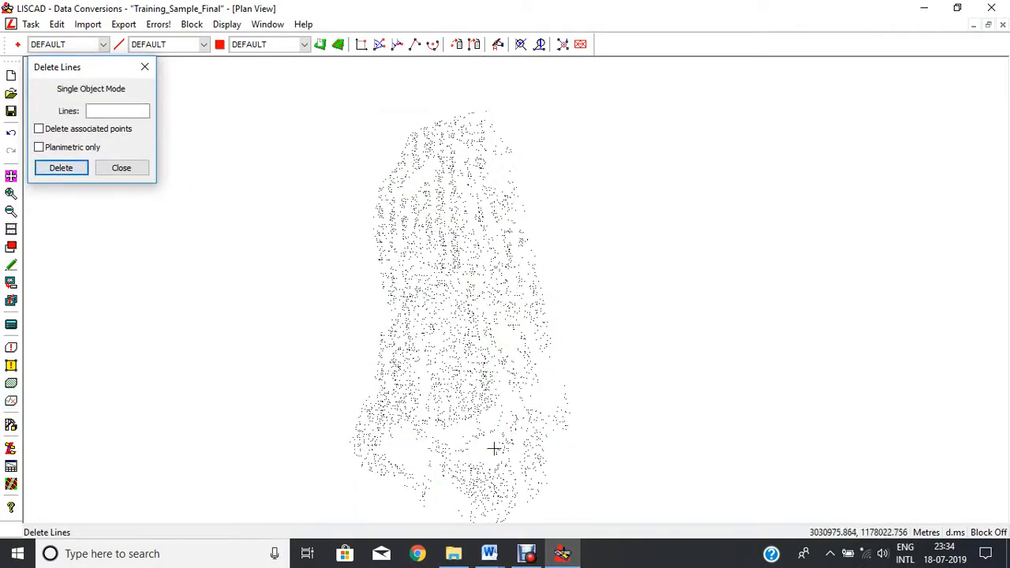
pyautogui.click(120, 168)
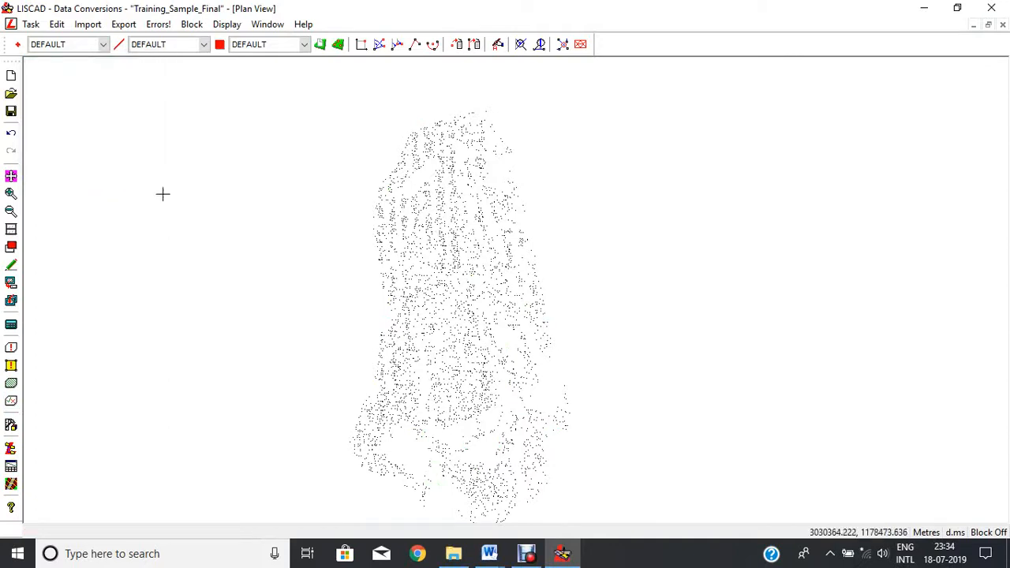
# - Turn on crosses in the feature display settings for points
pyautogui.rightClick(262, 217)
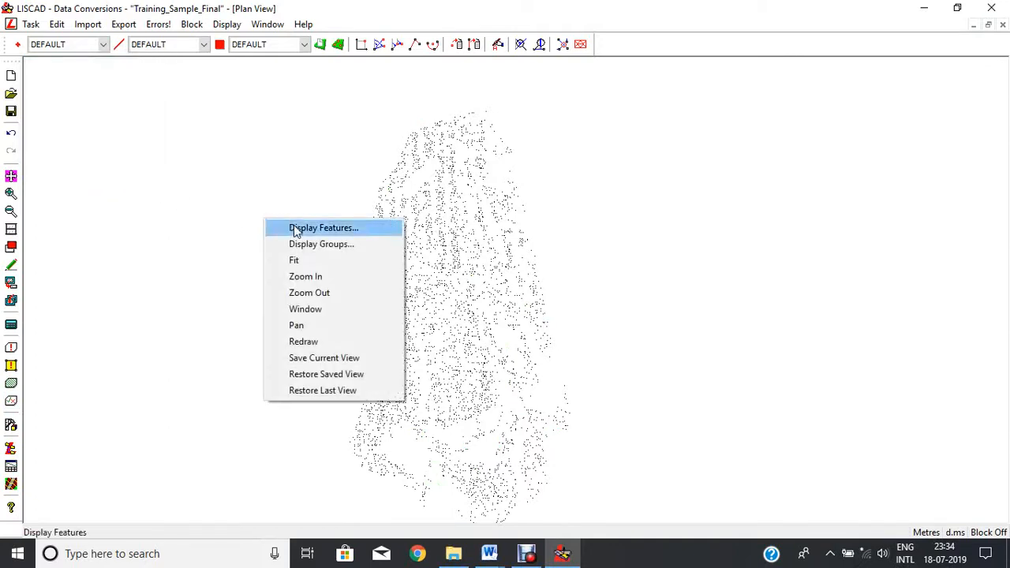
pyautogui.click(225, 182)
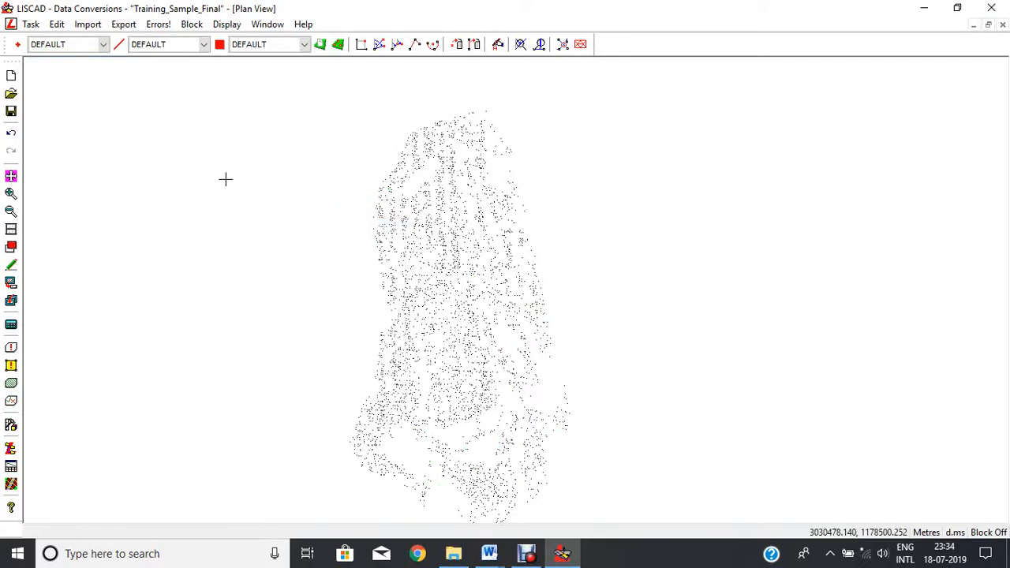
pyautogui.rightClick(238, 190)
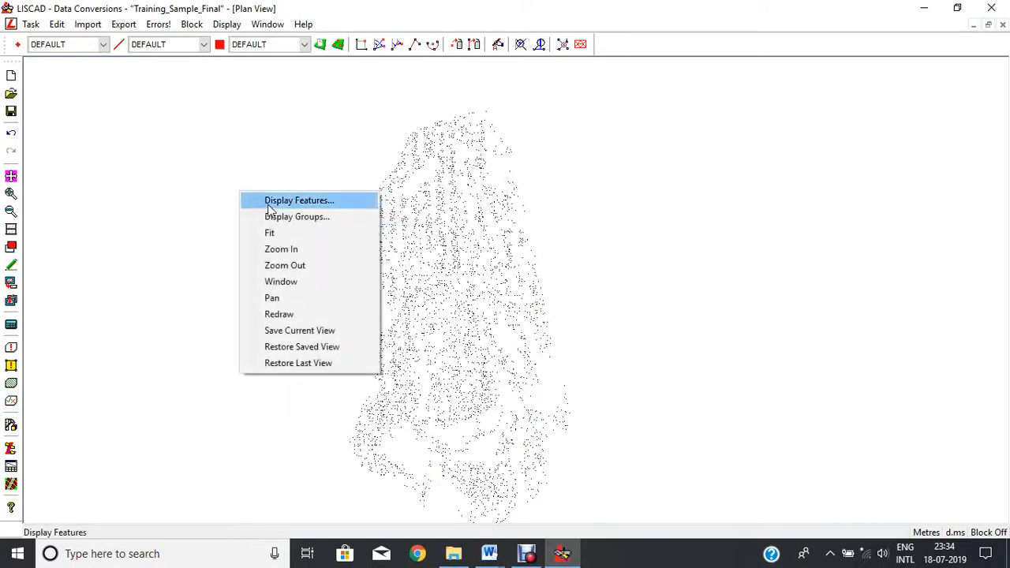
pyautogui.click(269, 204)
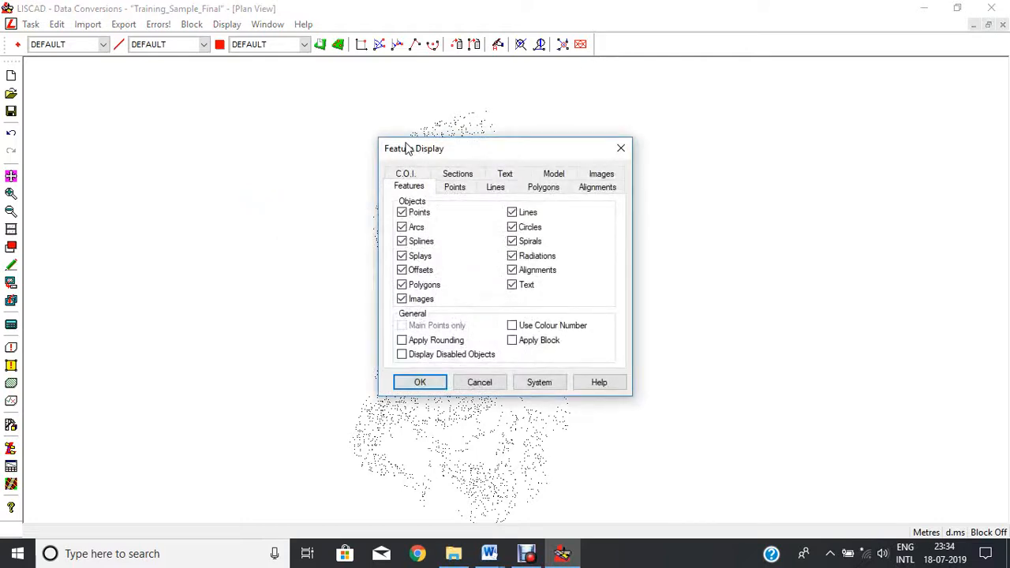
pyautogui.click(453, 190)
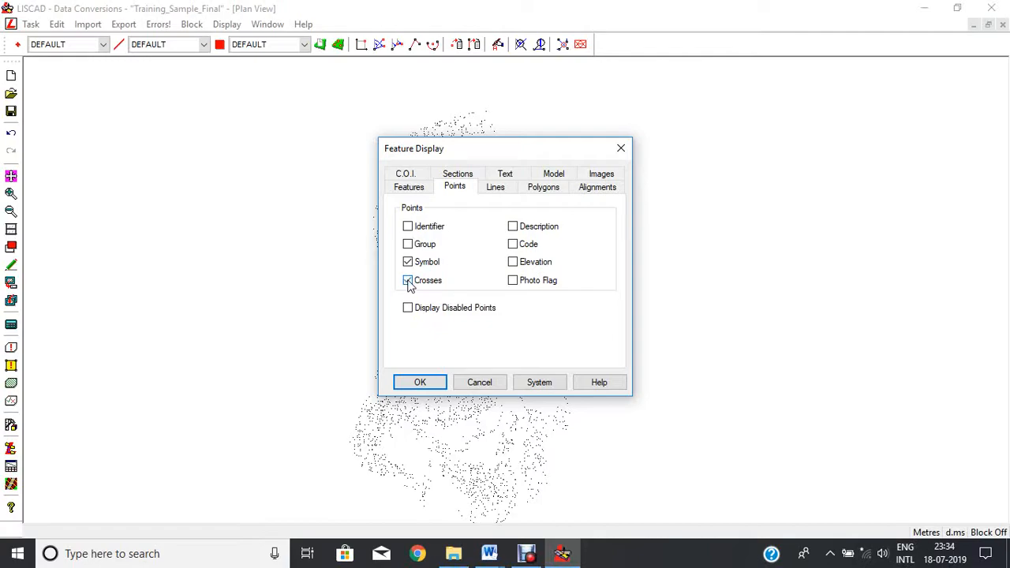
pyautogui.click(407, 384)
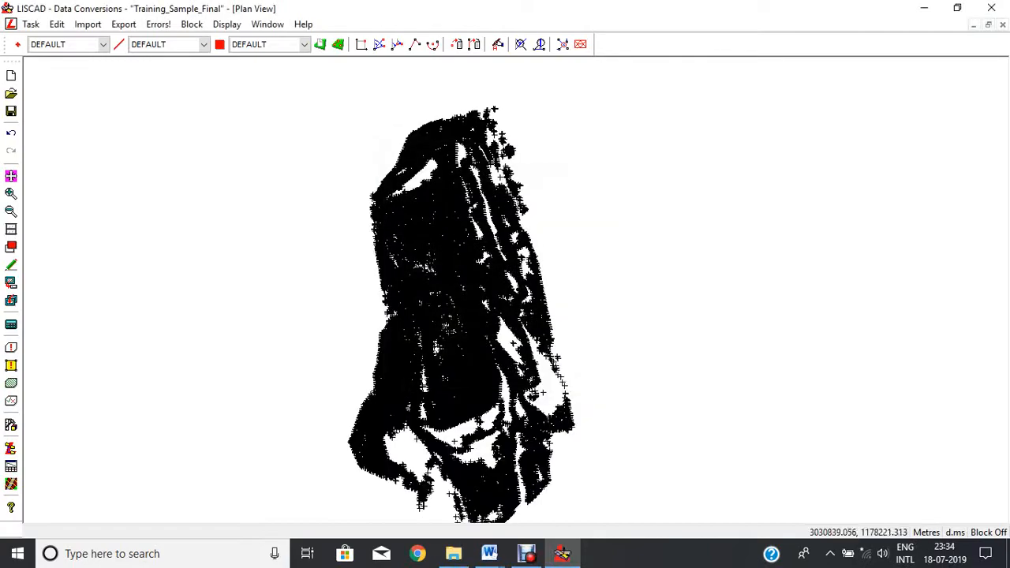
# - Form a terrain model named Final from the points, with region size 500 and search distance 50
pyautogui.scroll(5, 442, 323)
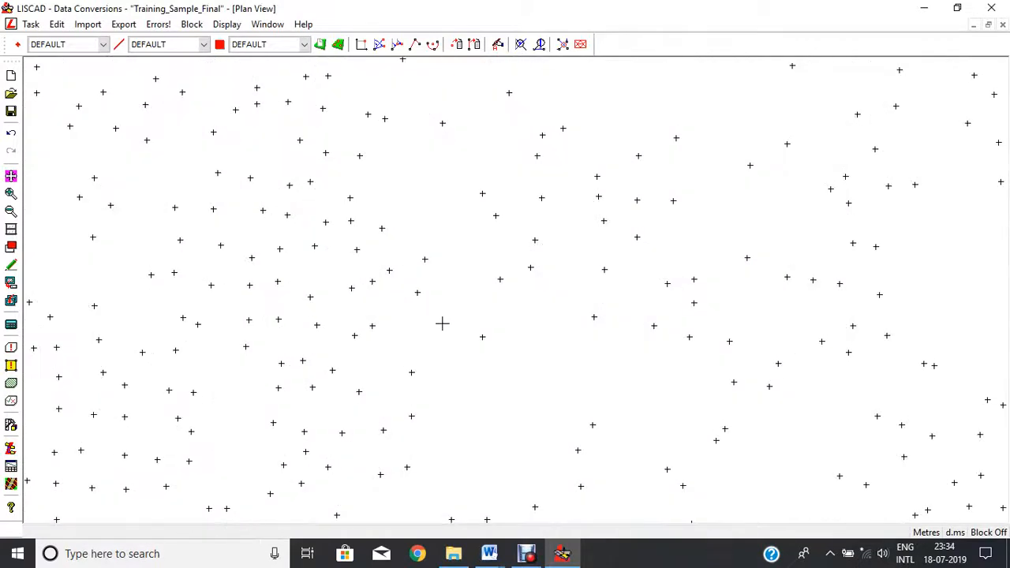
pyautogui.scroll(-6, 486, 343)
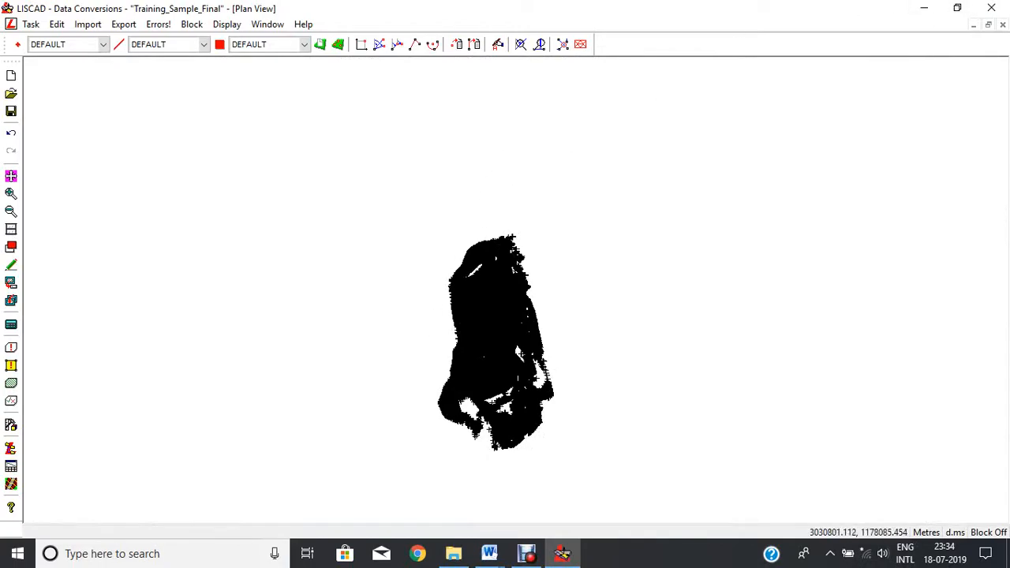
pyautogui.scroll(4, 497, 442)
pyautogui.scroll(-5, 497, 308)
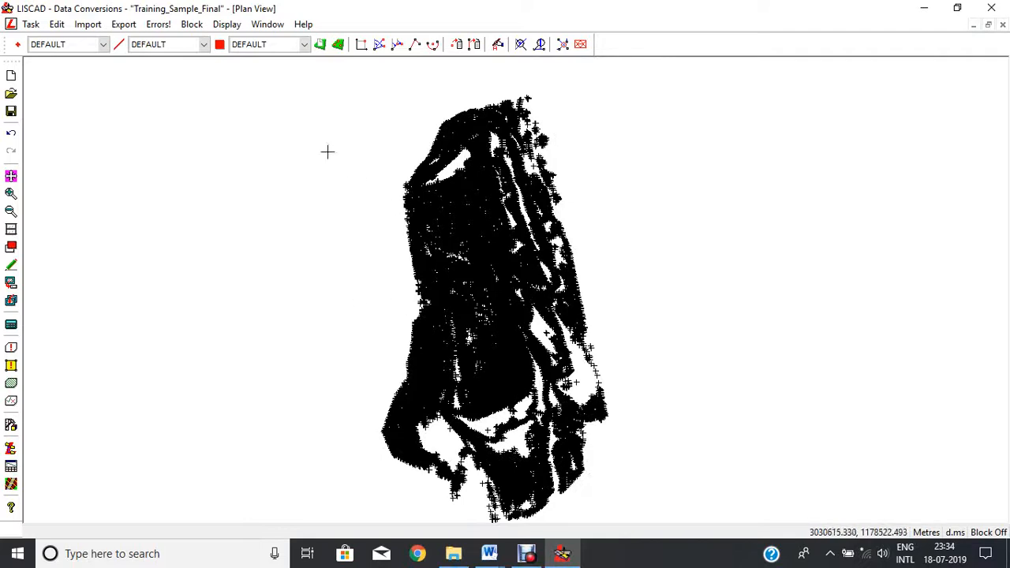
pyautogui.click(30, 24)
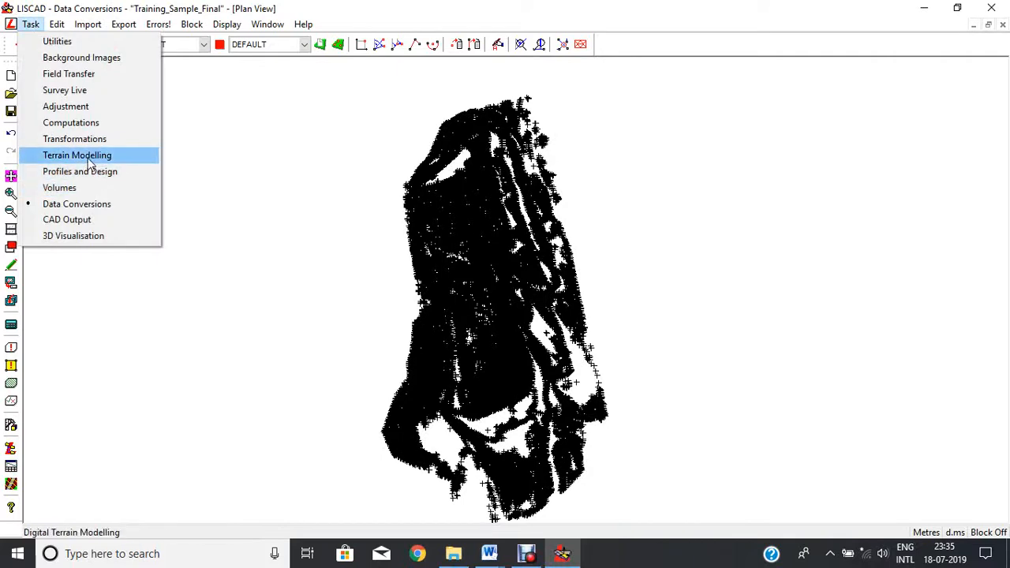
pyautogui.click(91, 162)
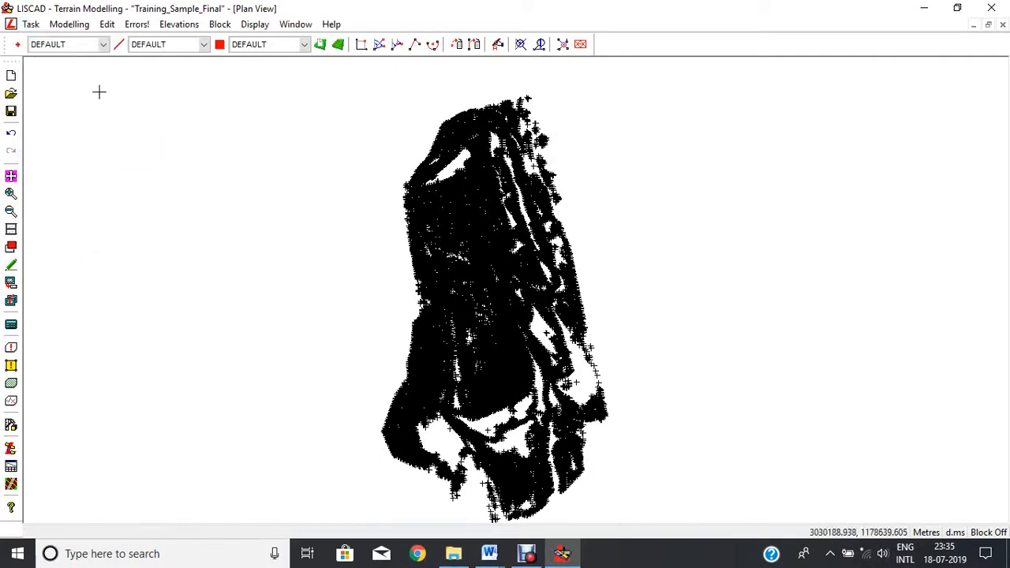
pyautogui.click(69, 25)
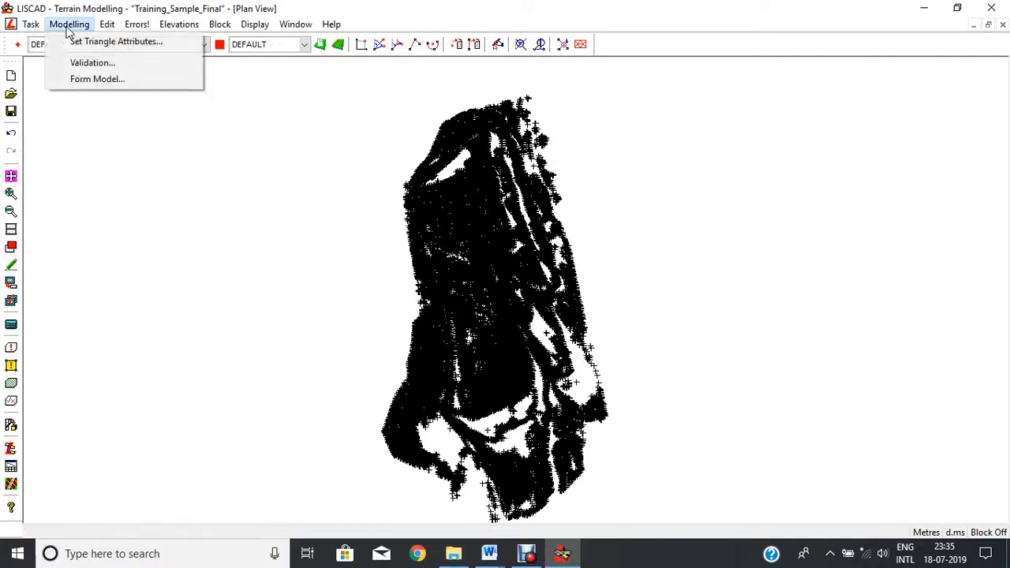
pyautogui.click(101, 80)
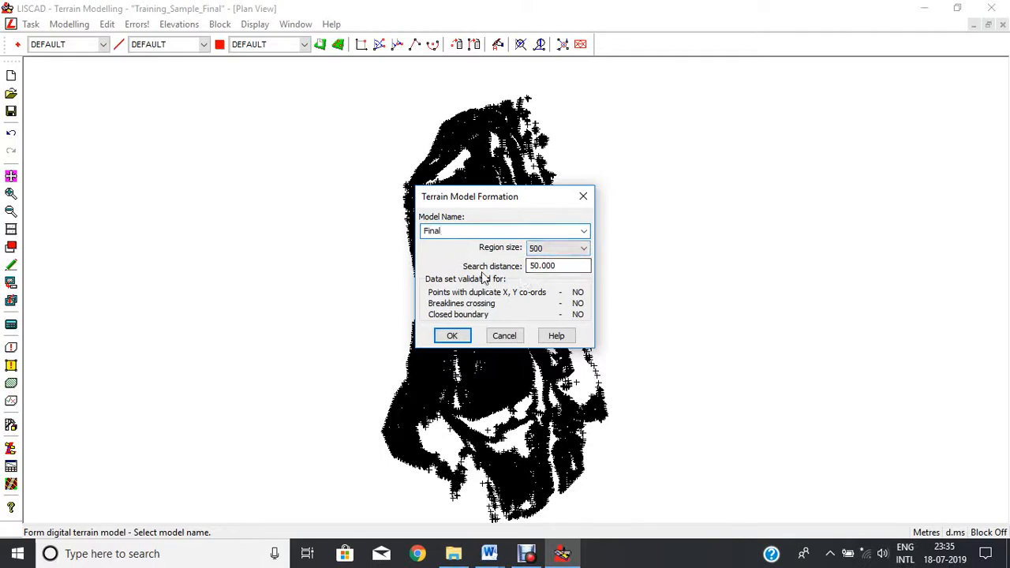
pyautogui.click(452, 337)
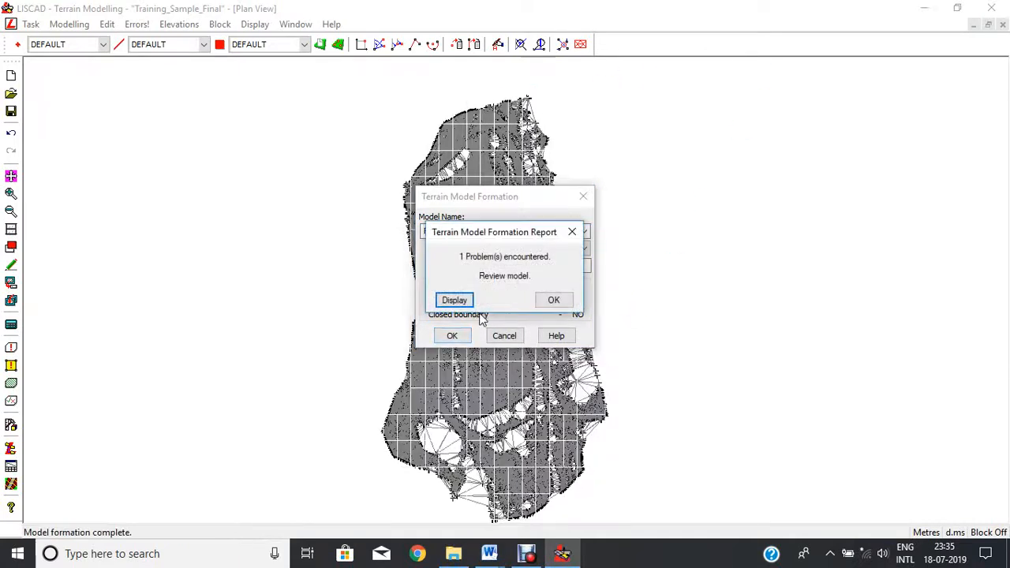
pyautogui.click(553, 300)
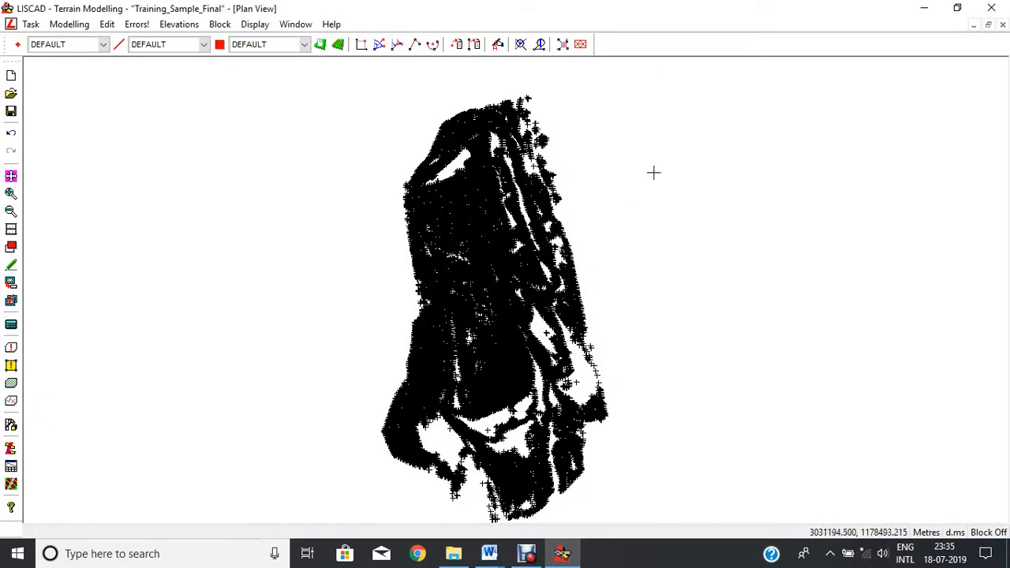
# - Turn on the display of triangles for the Final terrain model
pyautogui.rightClick(589, 185)
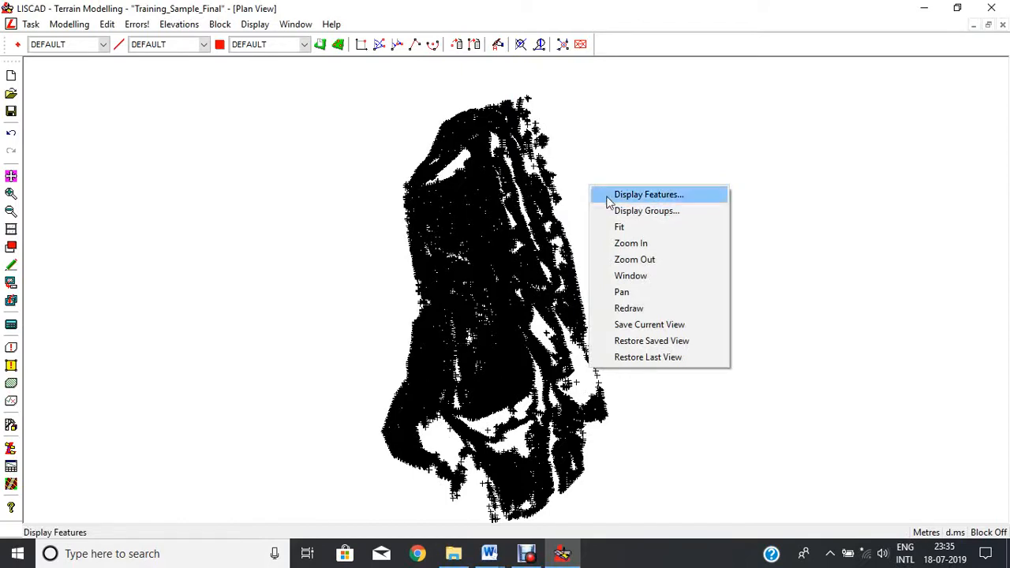
pyautogui.click(609, 200)
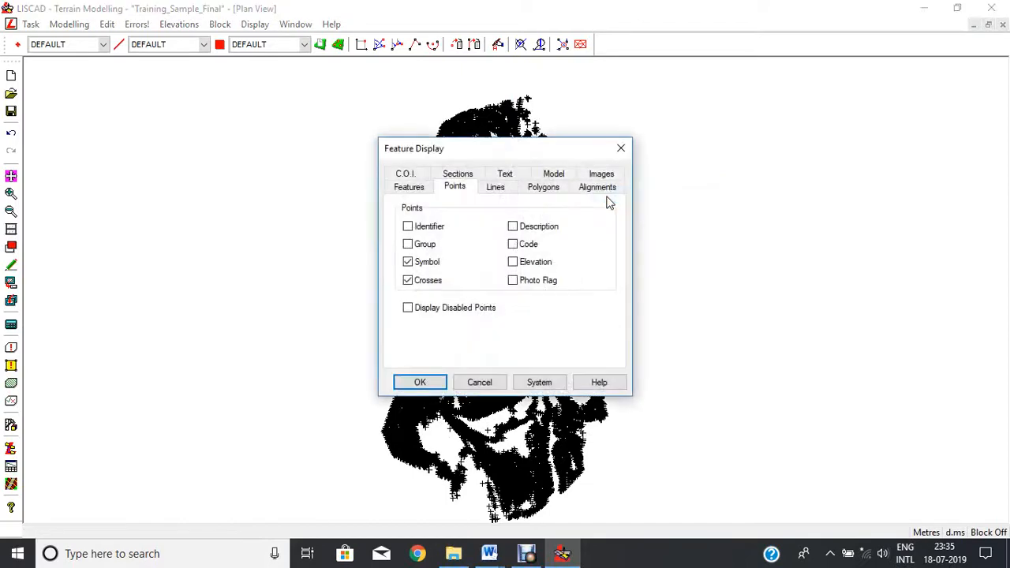
pyautogui.click(555, 180)
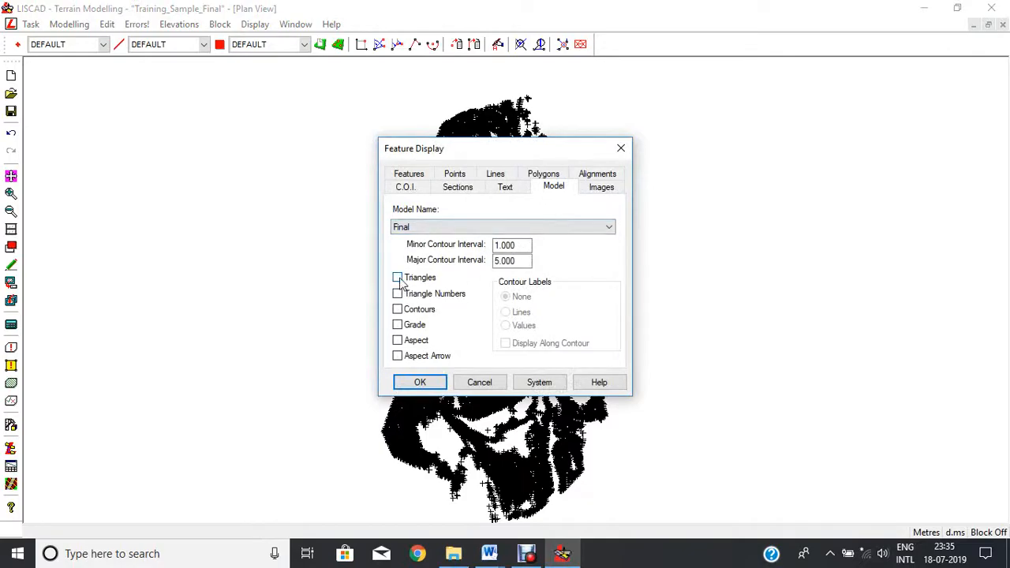
pyautogui.click(419, 381)
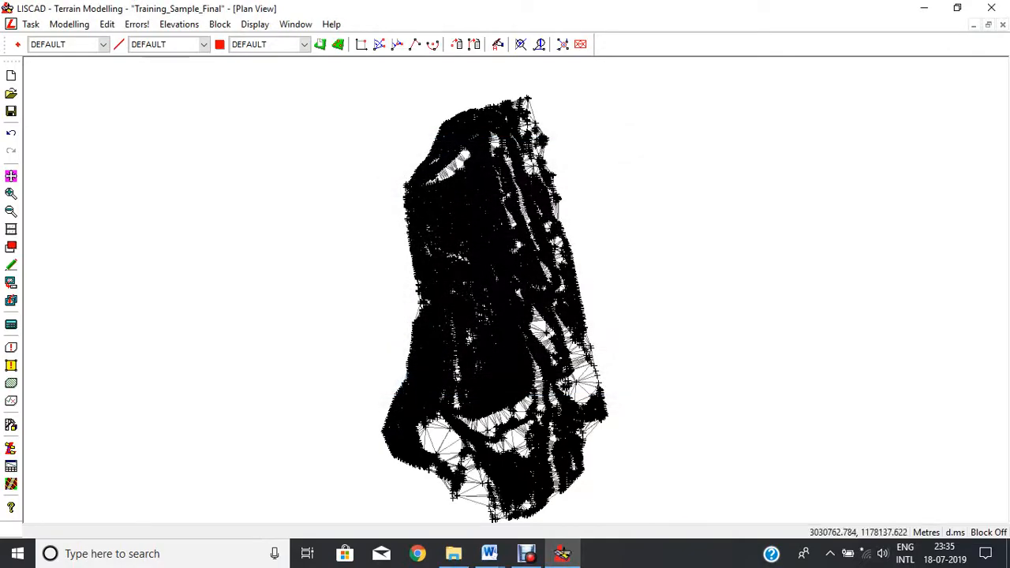
# - Switch from the Terrain Modelling task to the Computations task
pyautogui.scroll(3, 487, 384)
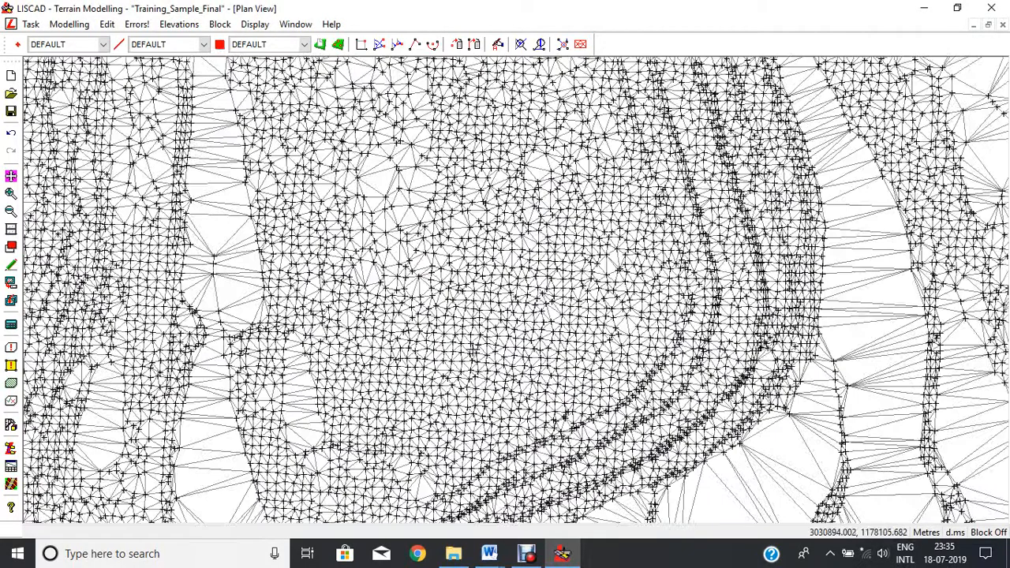
pyautogui.scroll(-2, 487, 384)
pyautogui.scroll(-2, 454, 284)
pyautogui.scroll(1, 453, 284)
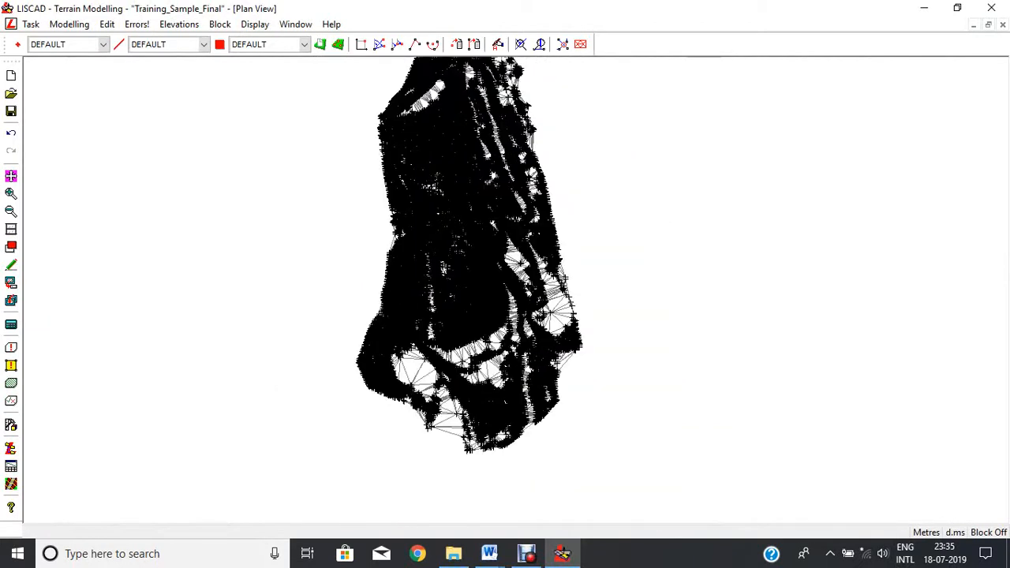
pyautogui.scroll(1, 454, 282)
pyautogui.scroll(-2, 454, 284)
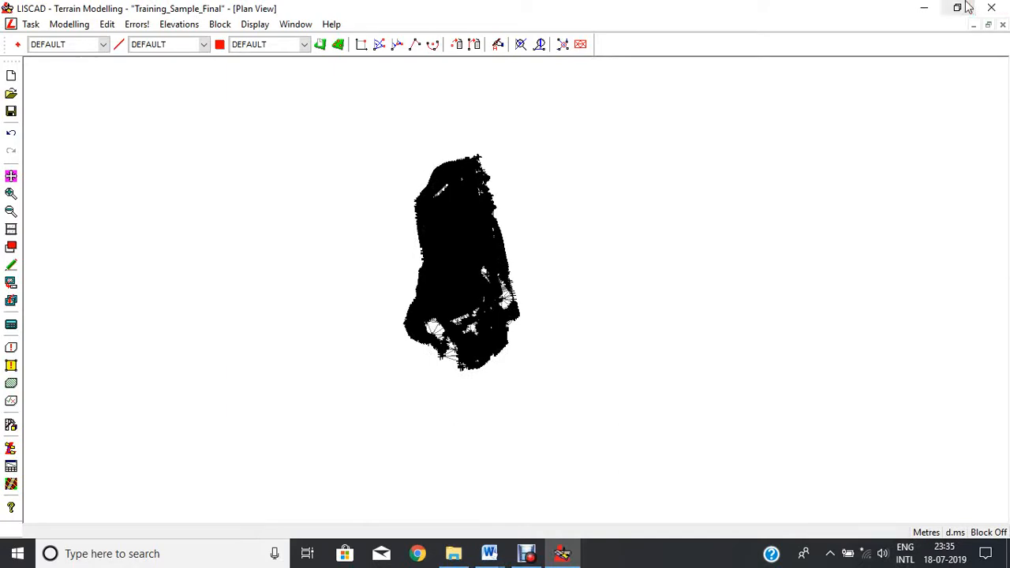
pyautogui.click(31, 24)
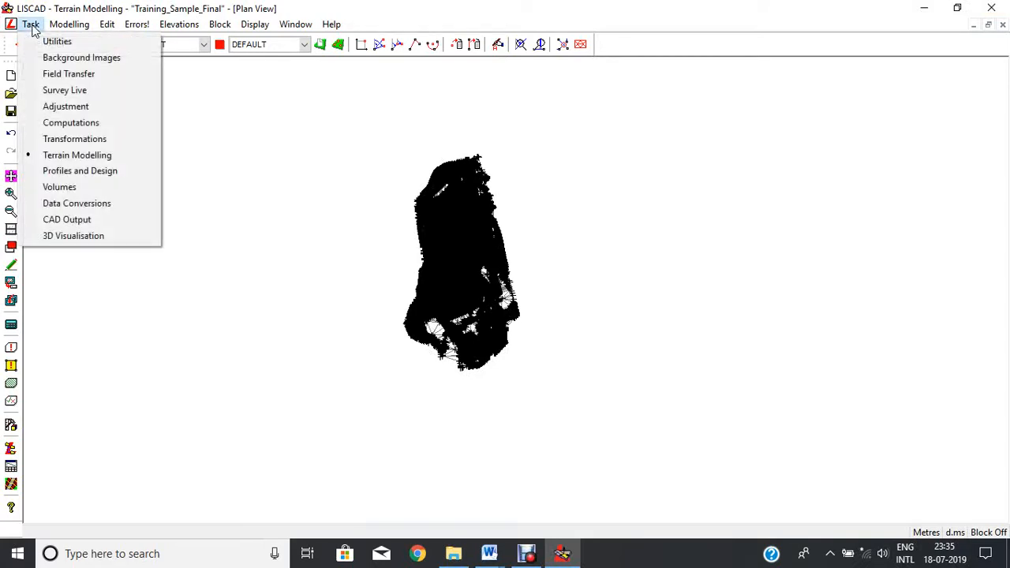
pyautogui.click(86, 124)
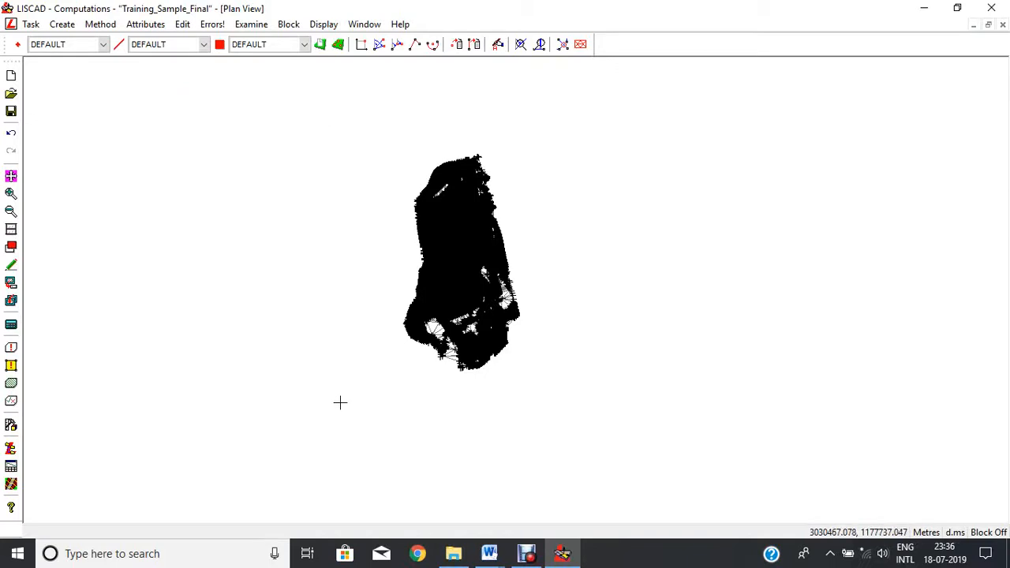
# - Look up the noted starting coordinates 3030560,1177800 in the Word document Document1, and return to LISCAD
pyautogui.moveTo(490, 553)
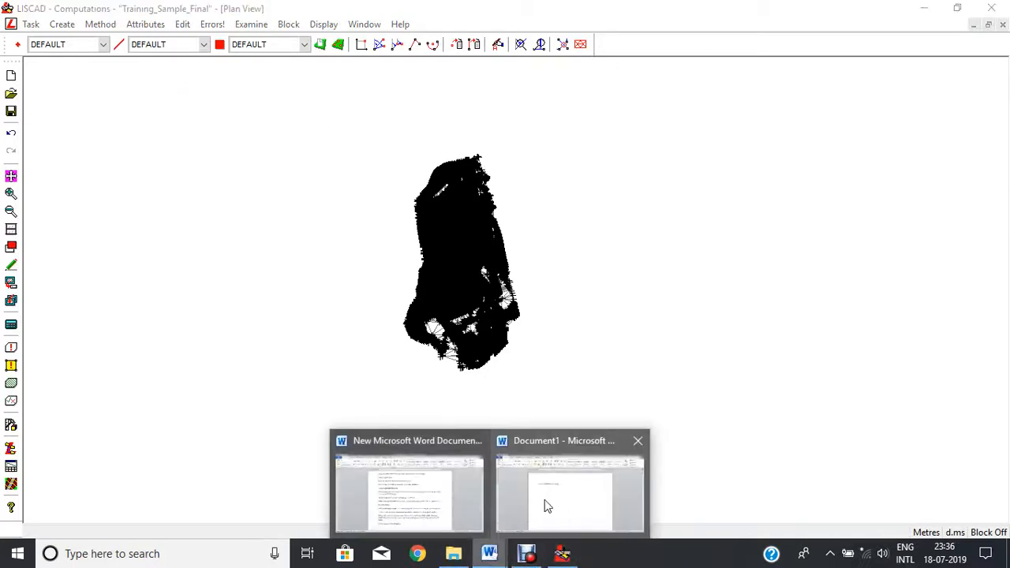
pyautogui.click(544, 505)
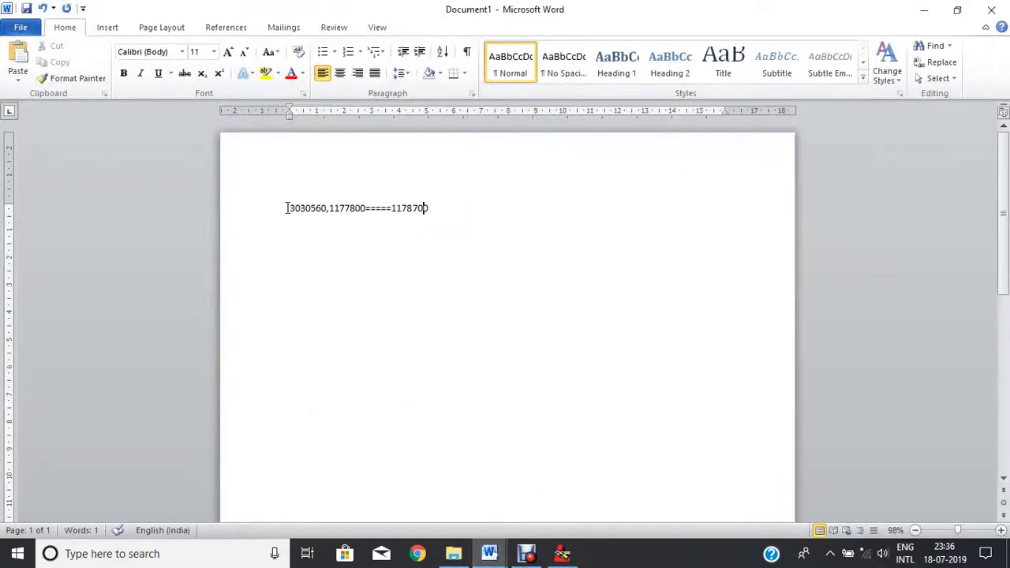
pyautogui.moveTo(287, 208); pyautogui.dragTo(341, 218)
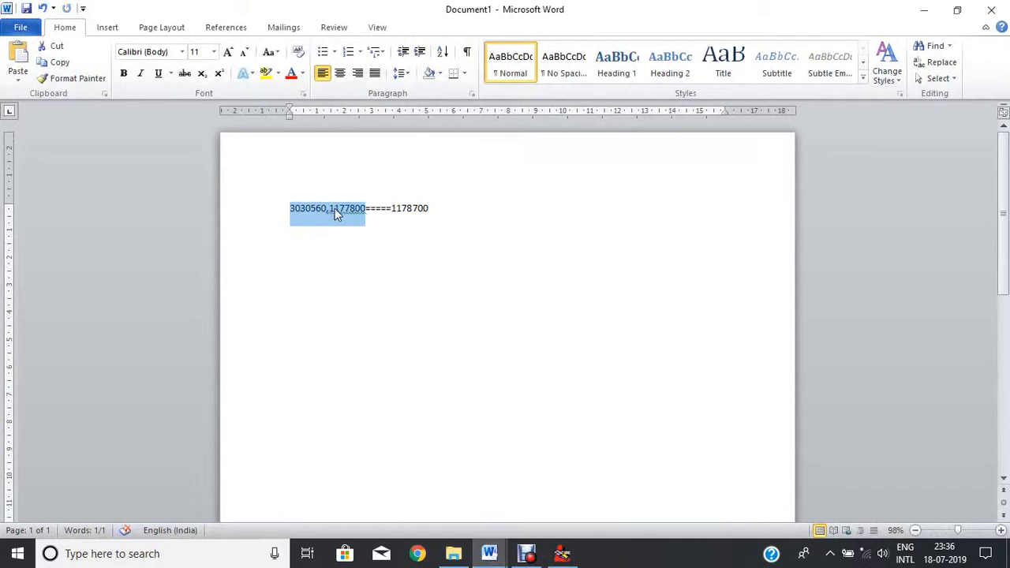
pyautogui.click(559, 555)
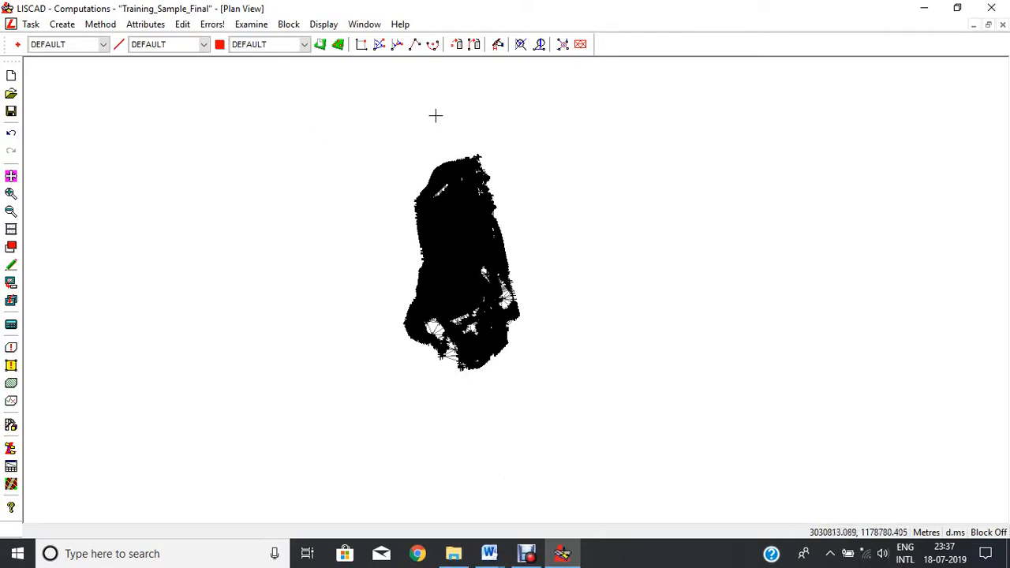
# - Start examining a bearing and distance, with point 3287 on the terrain's northern edge as the first reference point
pyautogui.click(247, 26)
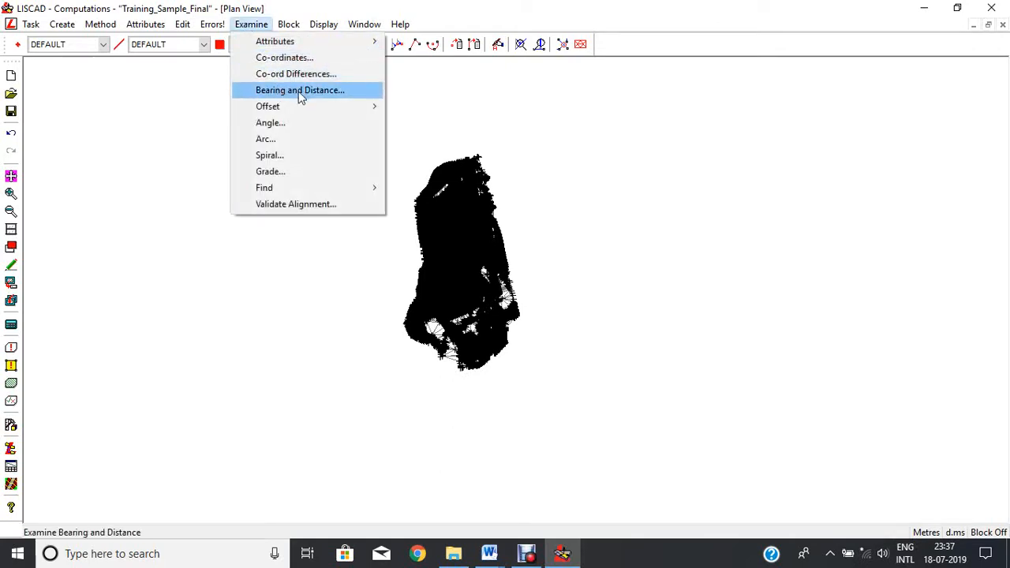
pyautogui.click(528, 79)
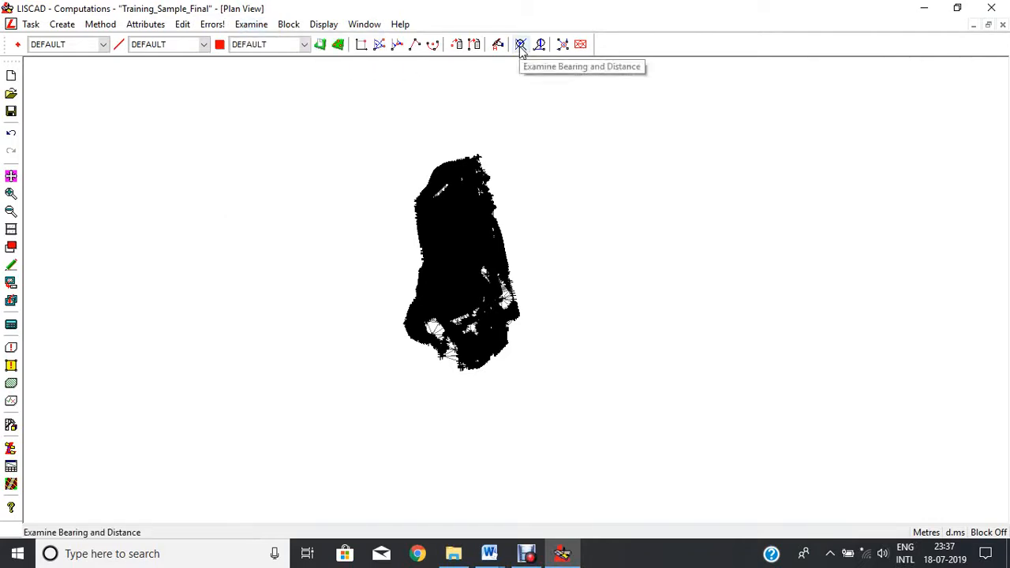
pyautogui.click(520, 45)
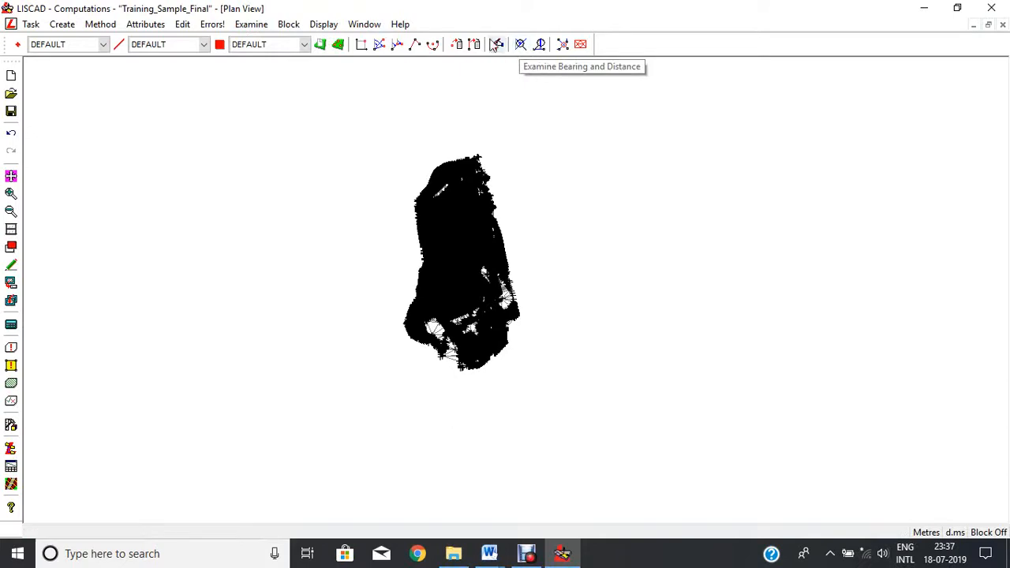
pyautogui.click(262, 25)
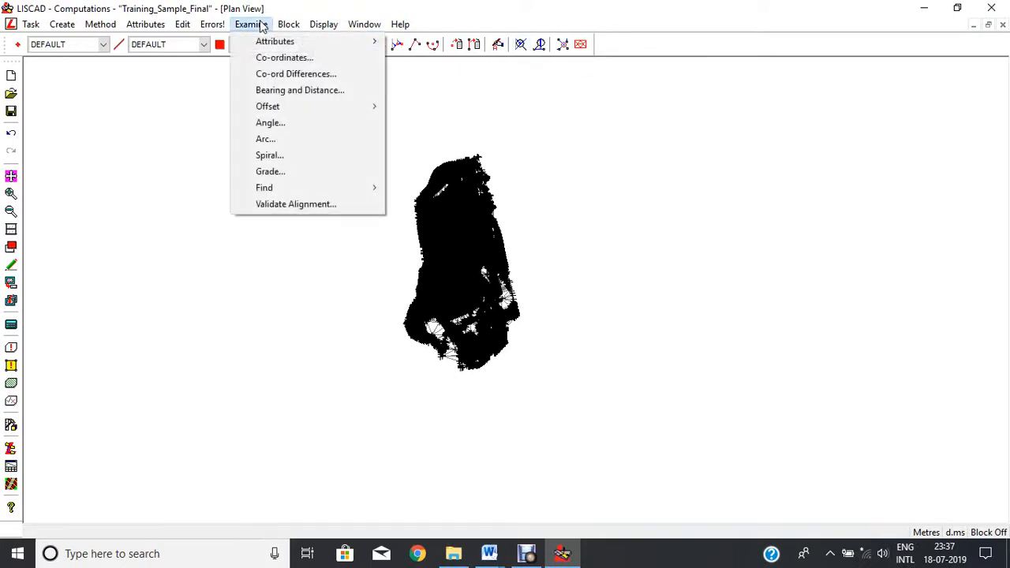
pyautogui.click(281, 91)
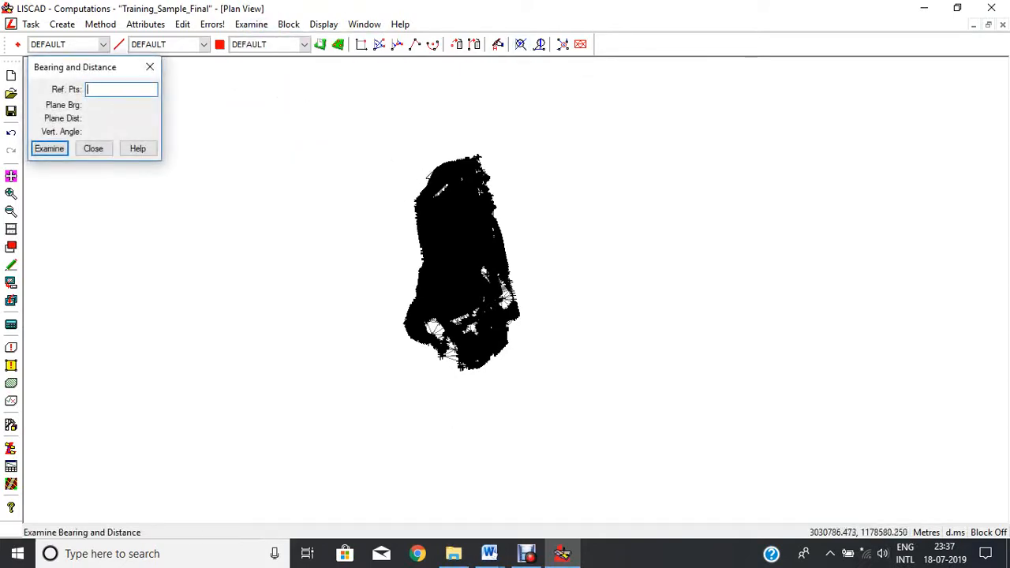
pyautogui.scroll(3, 458, 167)
pyautogui.scroll(2, 457, 161)
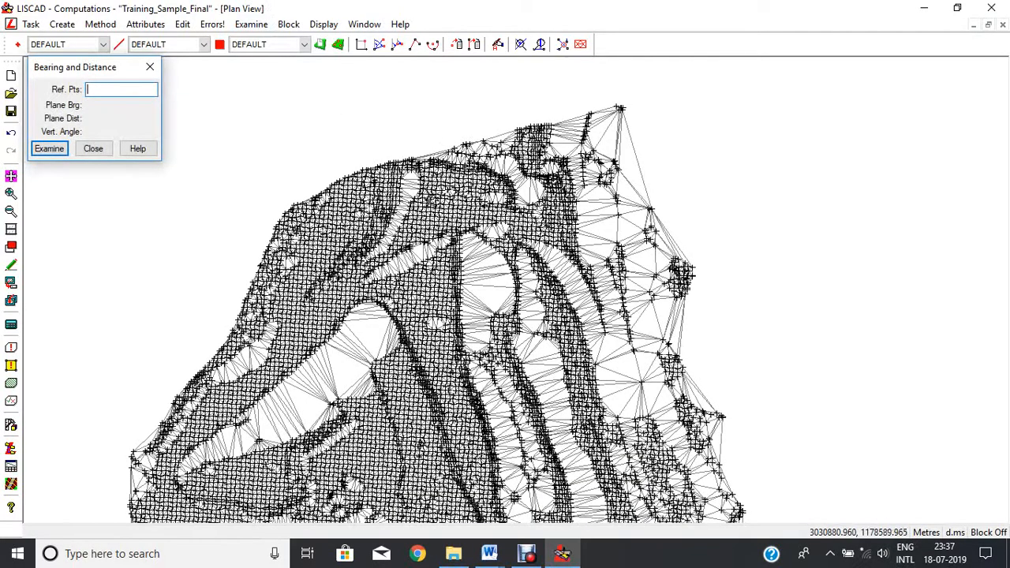
pyautogui.scroll(-3, 434, 201)
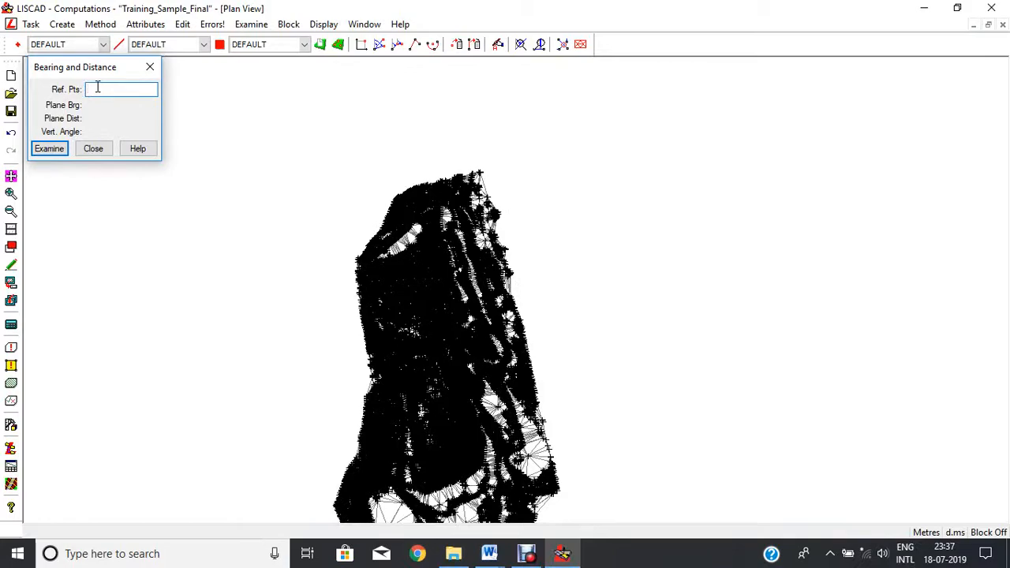
pyautogui.scroll(5, 404, 146)
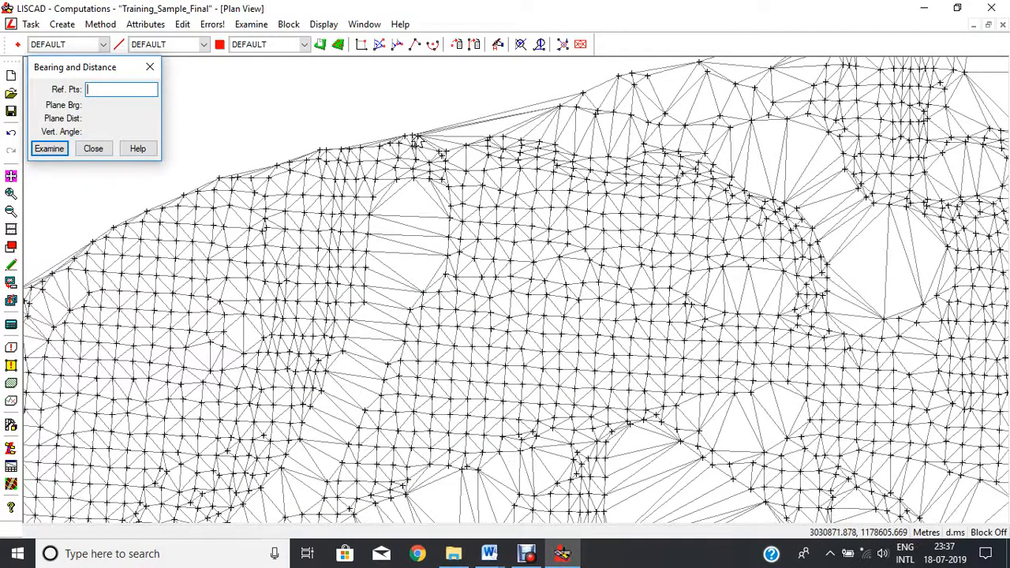
pyautogui.write('3287-')
# - Measure the bearing and distance to point 22364 on the terrain's southern edge, and close the examination
pyautogui.scroll(-8, 416, 141)
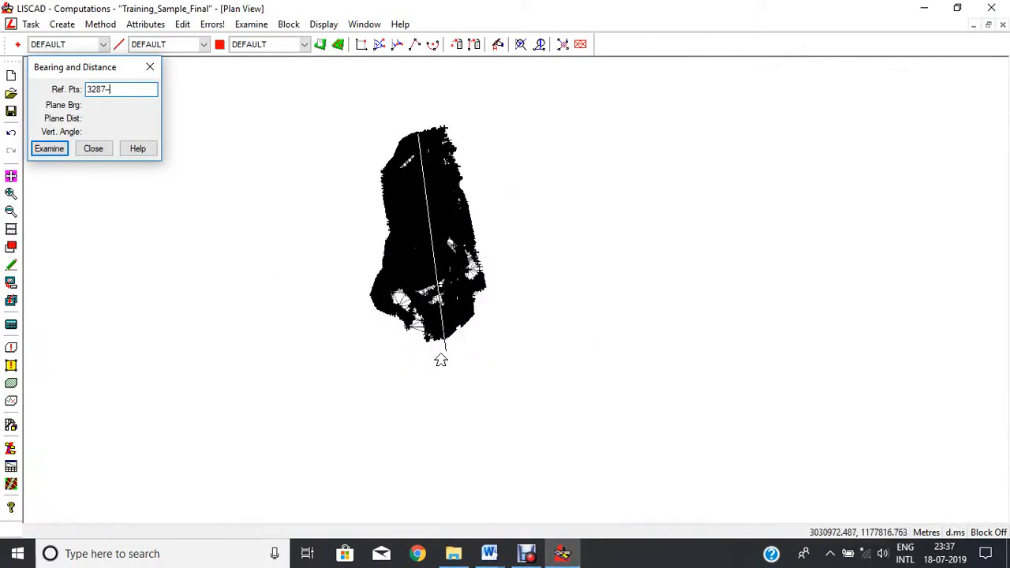
pyautogui.scroll(3, 437, 358)
pyautogui.scroll(2, 391, 270)
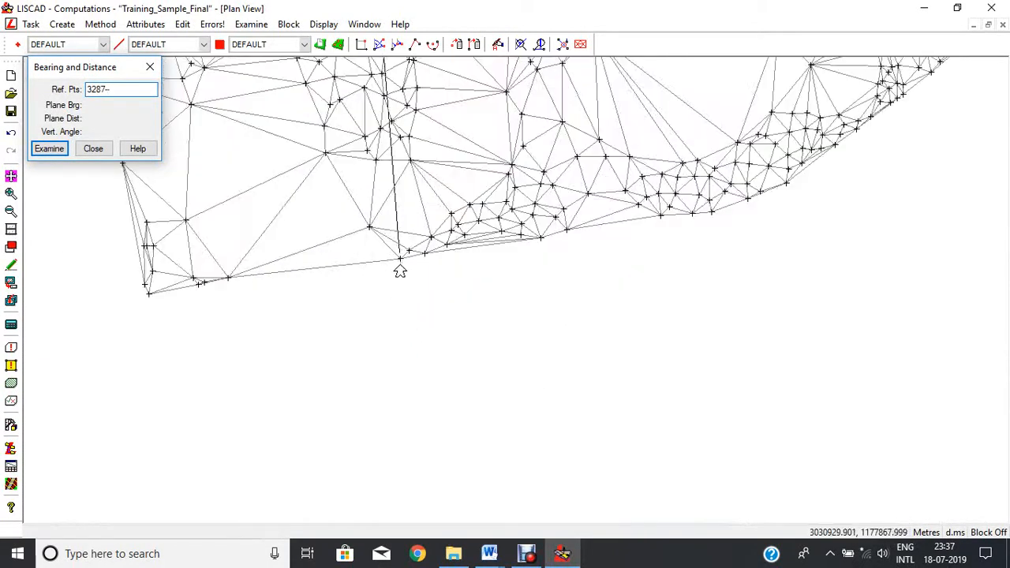
pyautogui.click(399, 268)
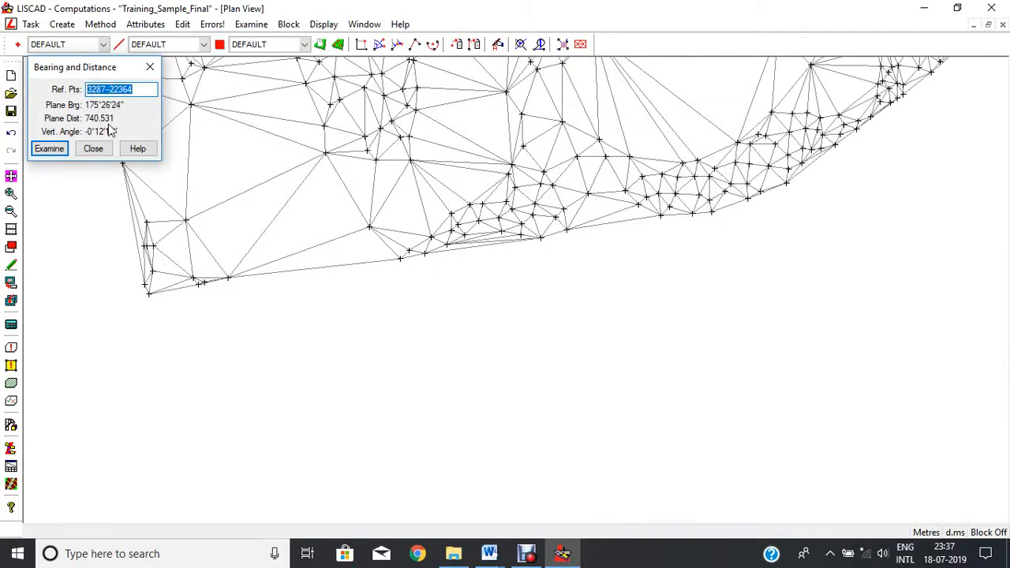
pyautogui.scroll(-6, 456, 173)
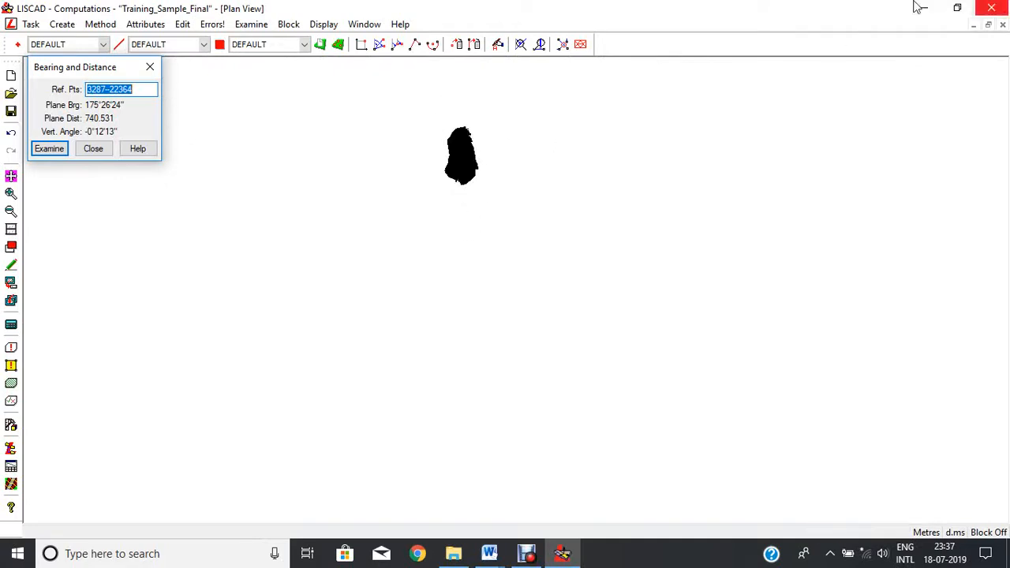
pyautogui.click(101, 153)
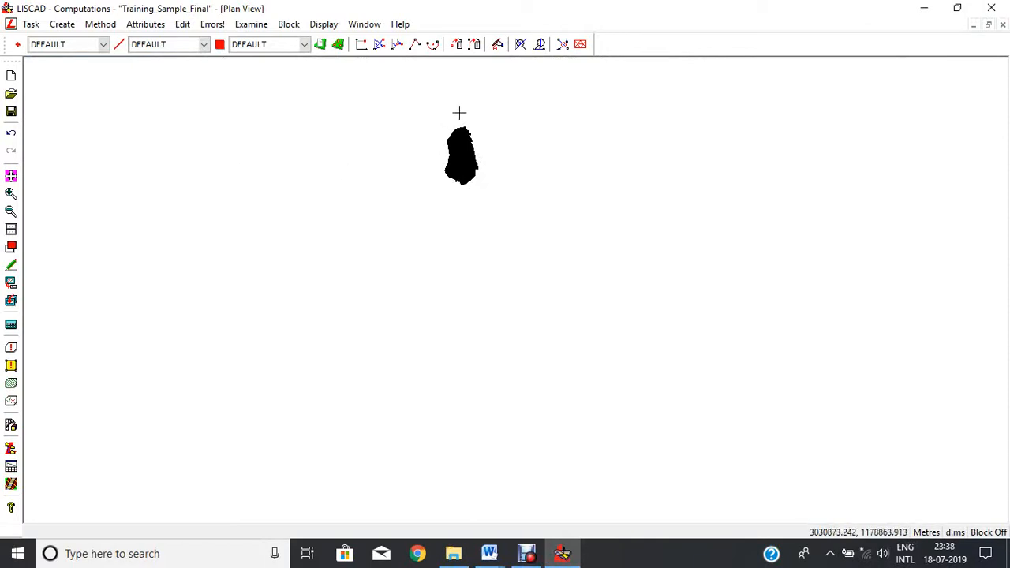
# - Create a point by coordinates at East 3030560, North 1177800, taking the values from the Word document
pyautogui.scroll(2, 456, 112)
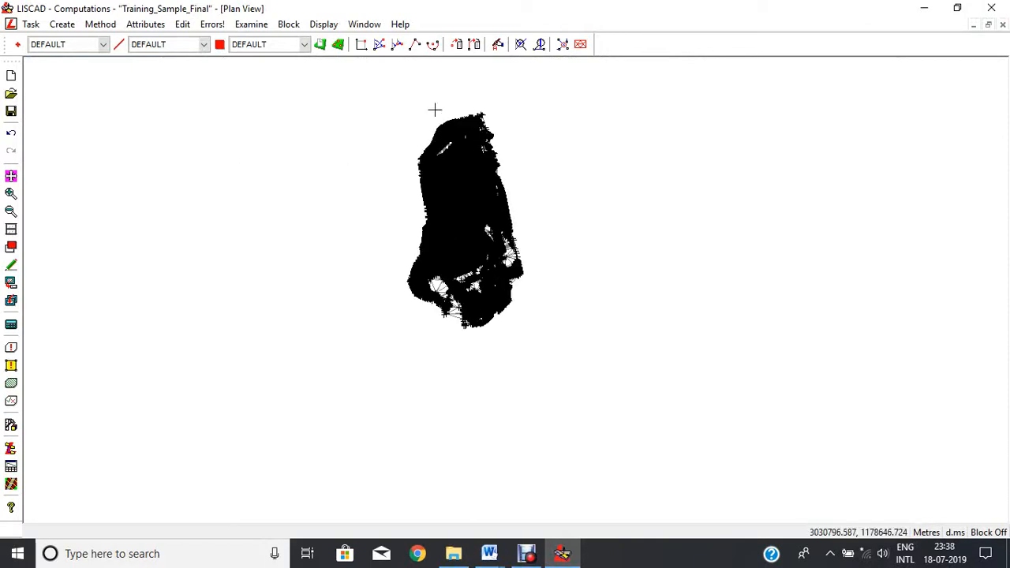
pyautogui.scroll(1, 434, 111)
pyautogui.scroll(-1, 452, 168)
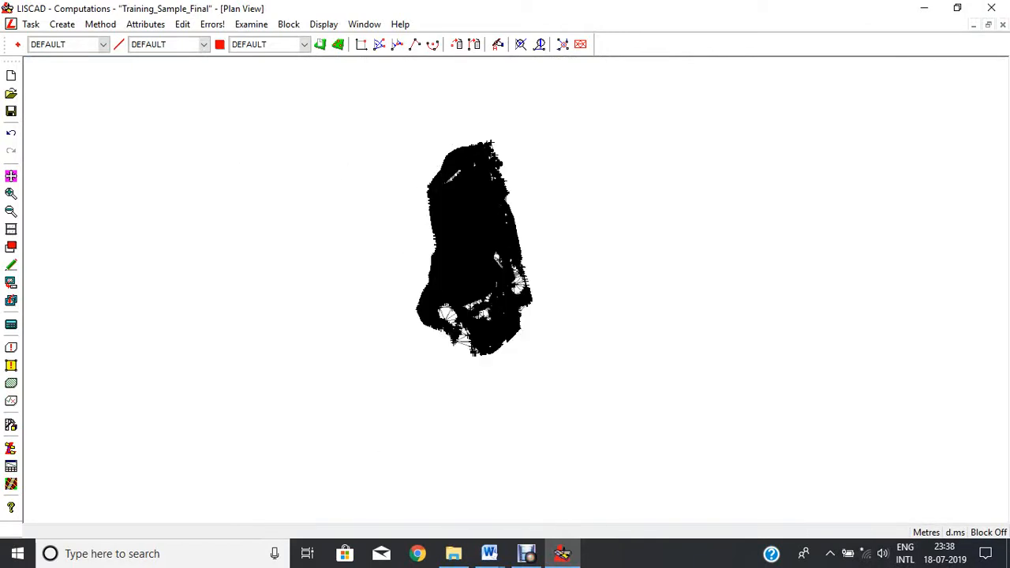
pyautogui.click(63, 26)
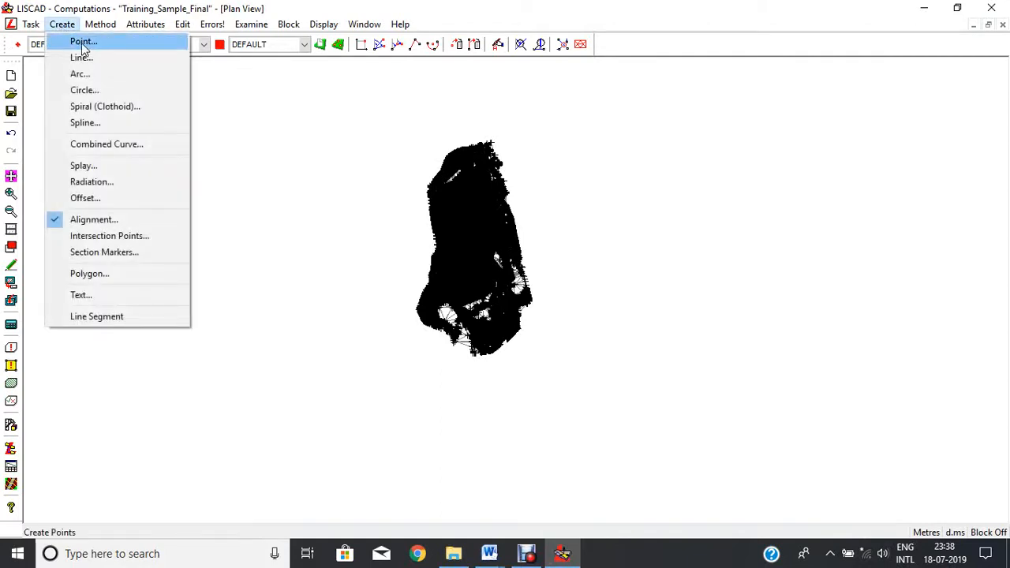
pyautogui.click(83, 42)
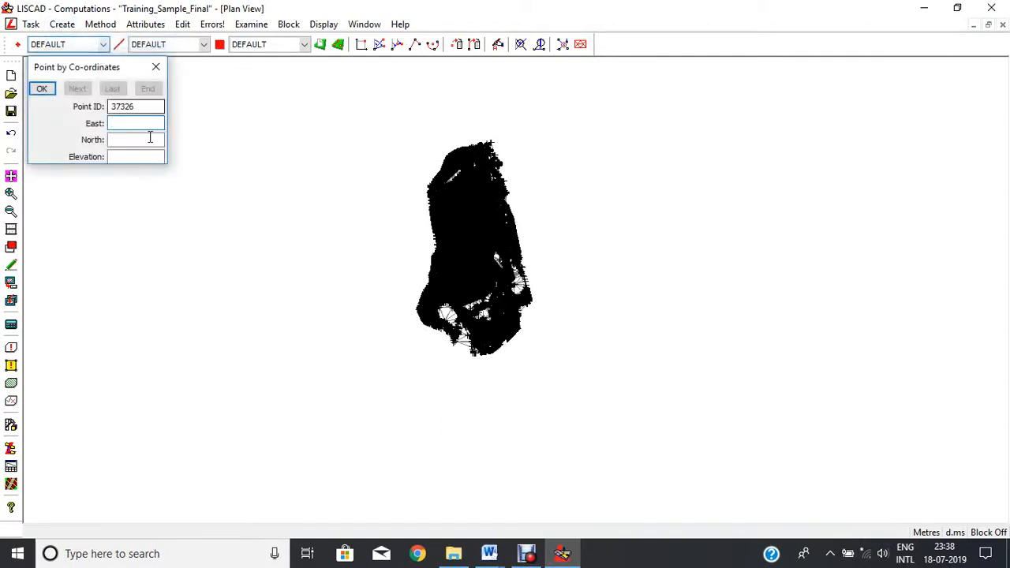
pyautogui.click(136, 124)
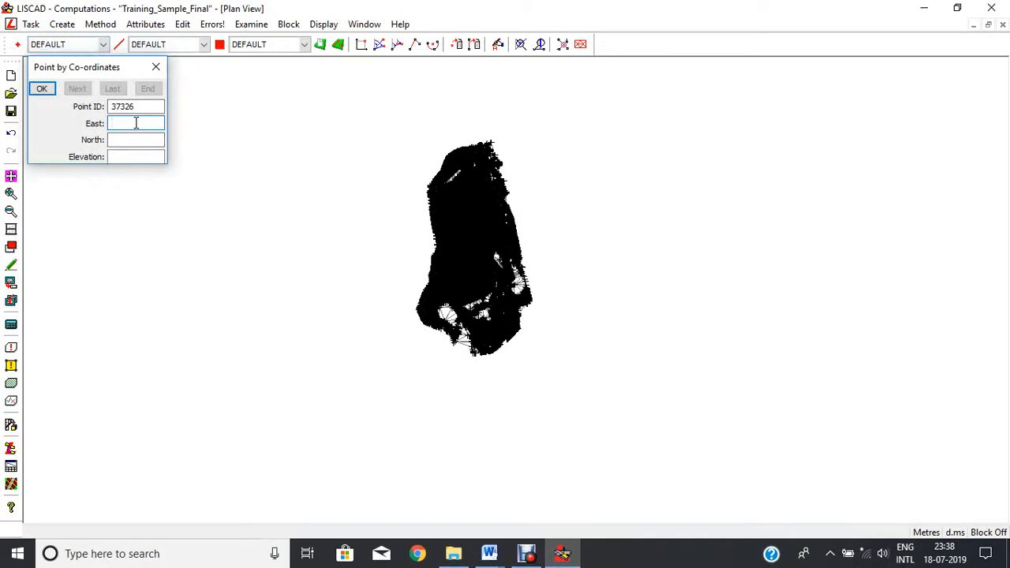
pyautogui.moveTo(489, 553)
pyautogui.click(542, 503)
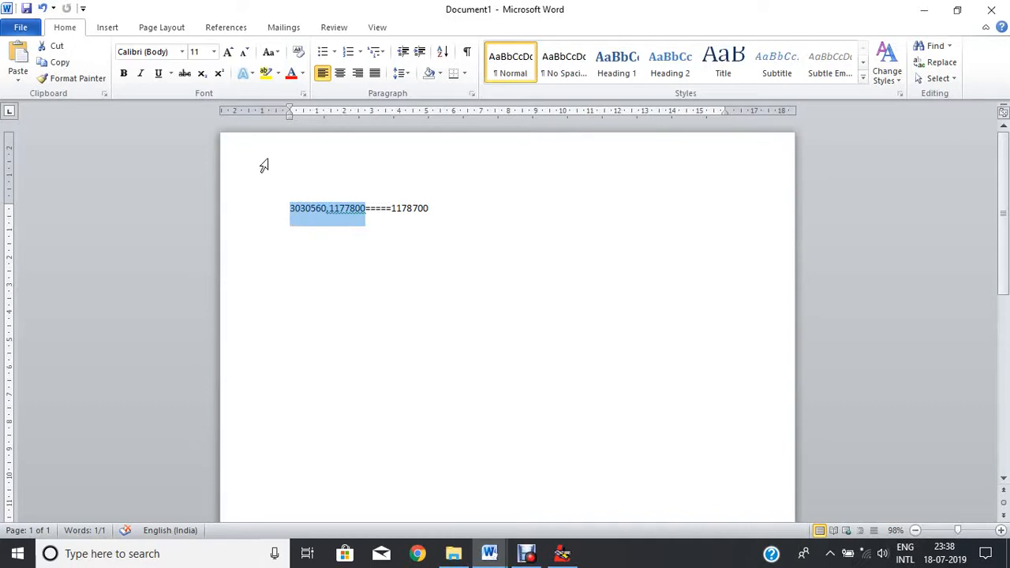
pyautogui.click(925, 7)
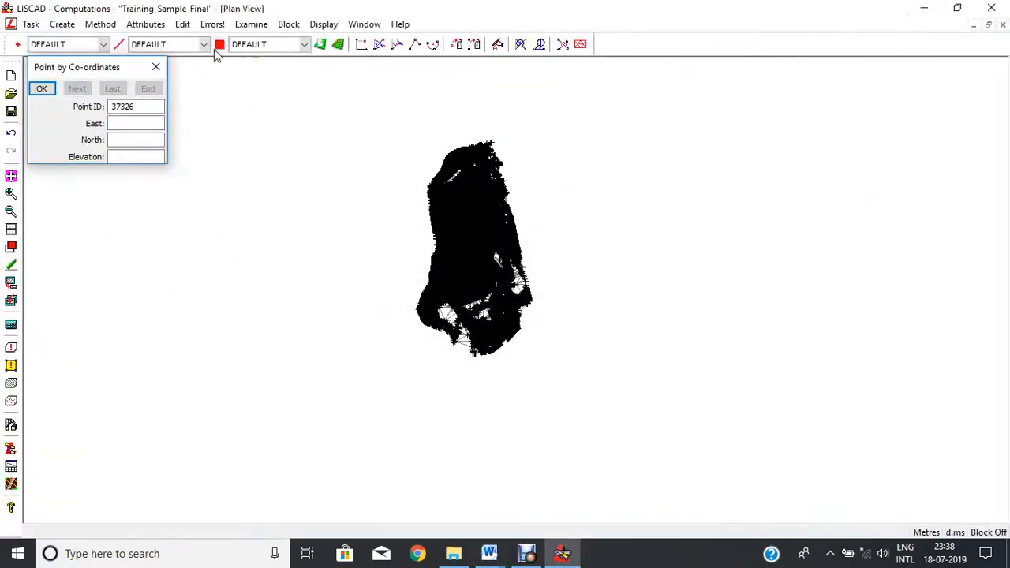
pyautogui.click(115, 123)
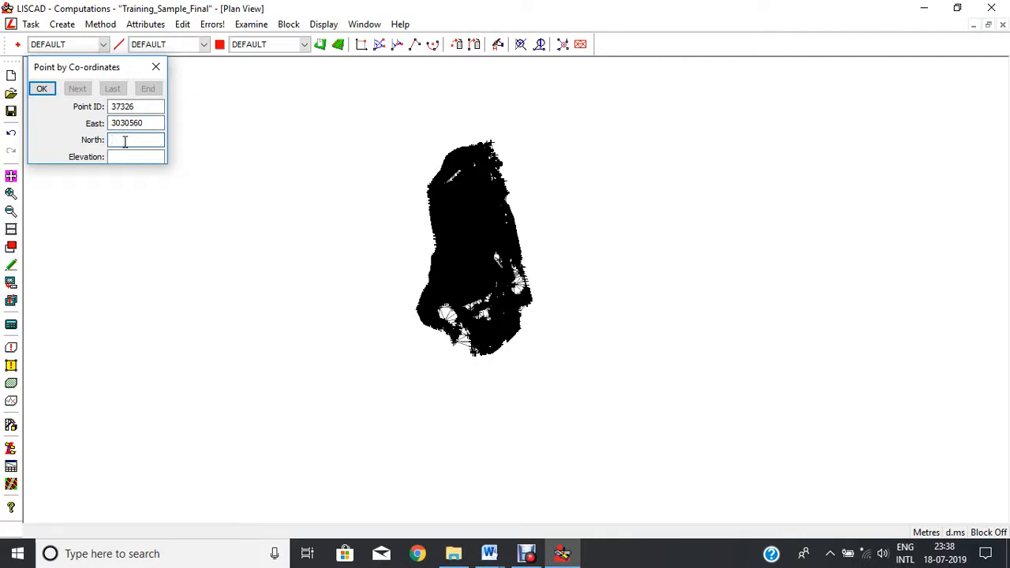
pyautogui.click(124, 141)
pyautogui.write('1177800')
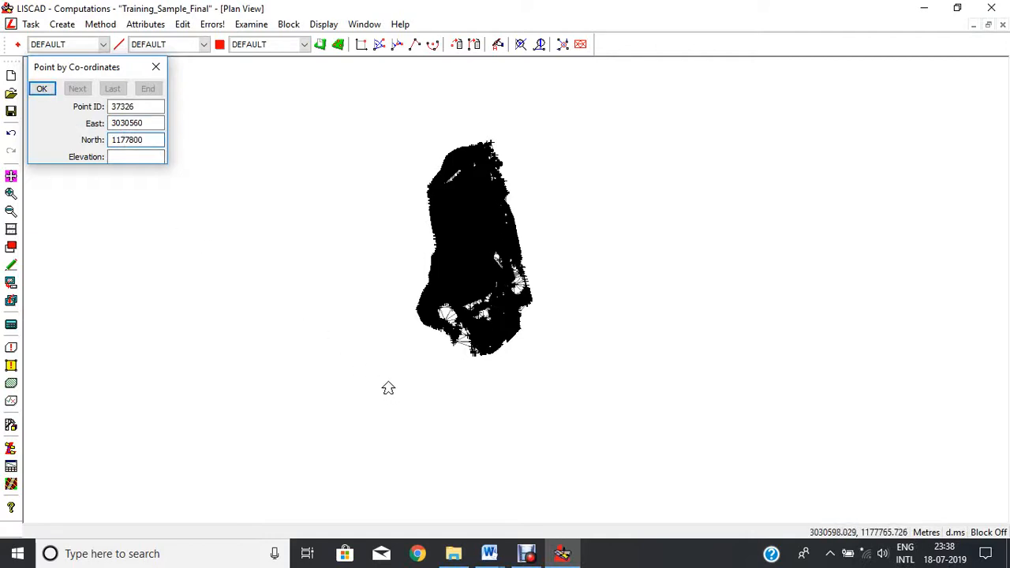
pyautogui.click(41, 89)
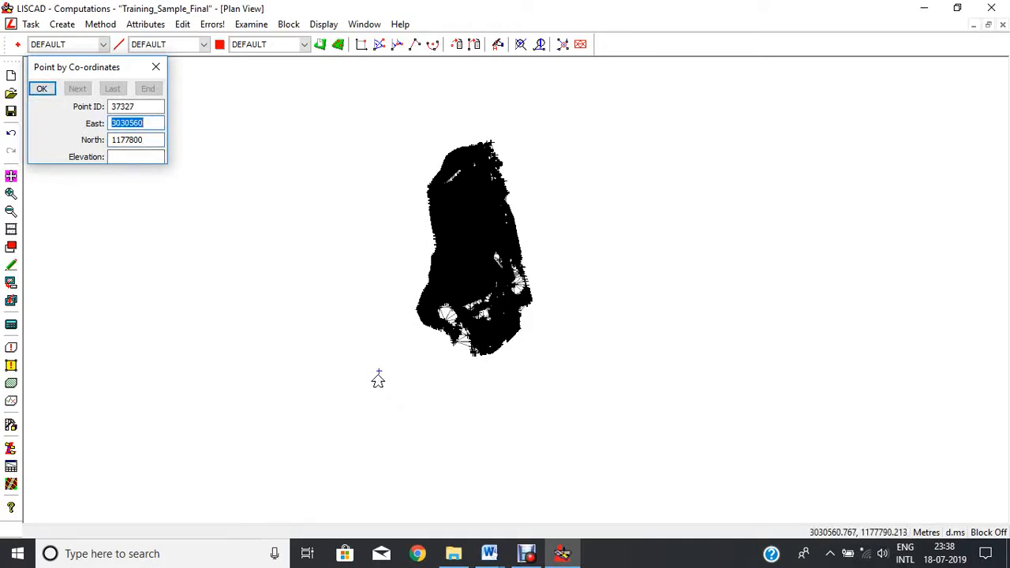
# - Create a second point by coordinates at East 3030560, North 1178700
pyautogui.click(147, 142)
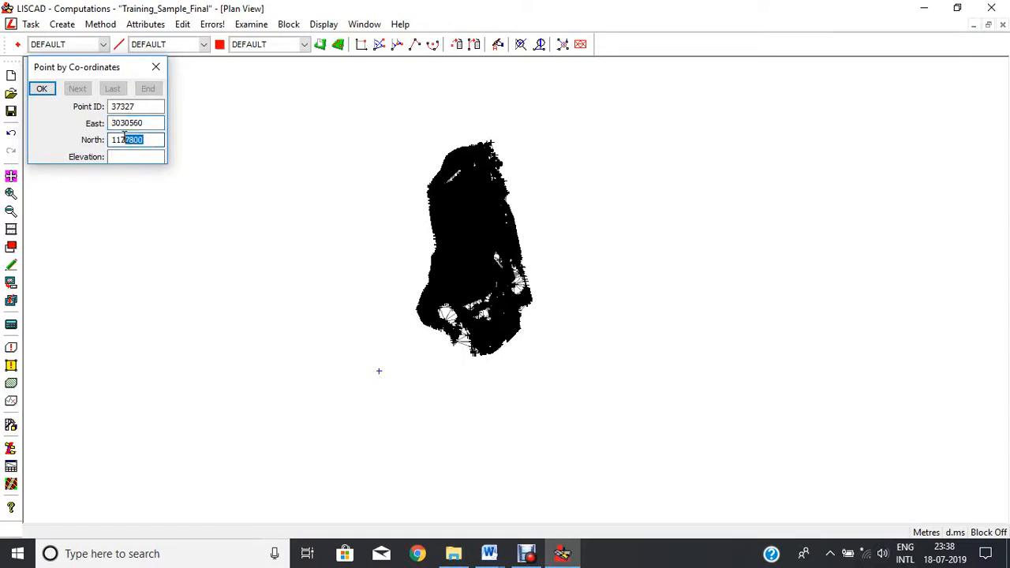
pyautogui.moveTo(124, 135); pyautogui.dragTo(110, 139)
pyautogui.click(134, 140)
pyautogui.write('87')
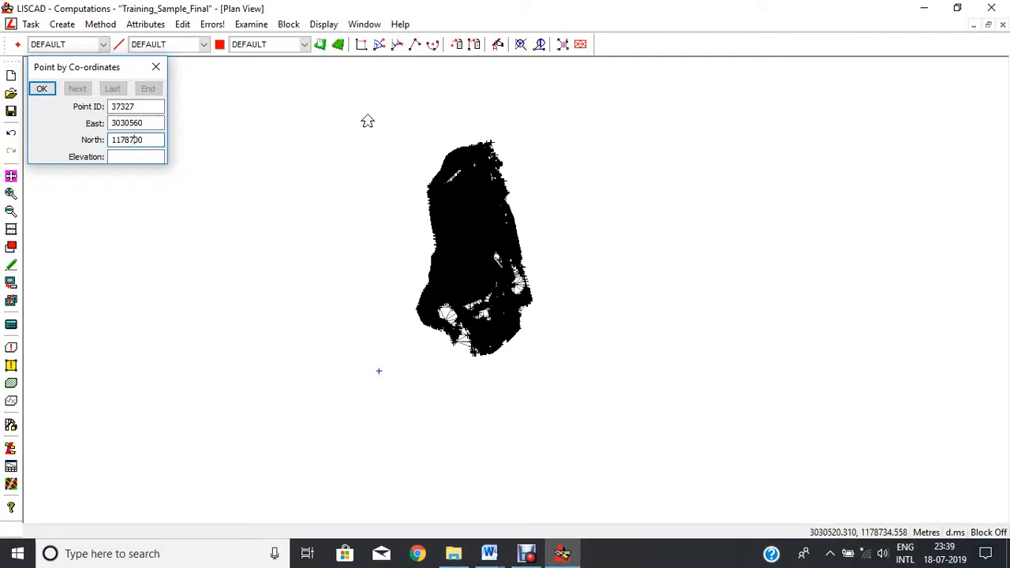
pyautogui.click(41, 88)
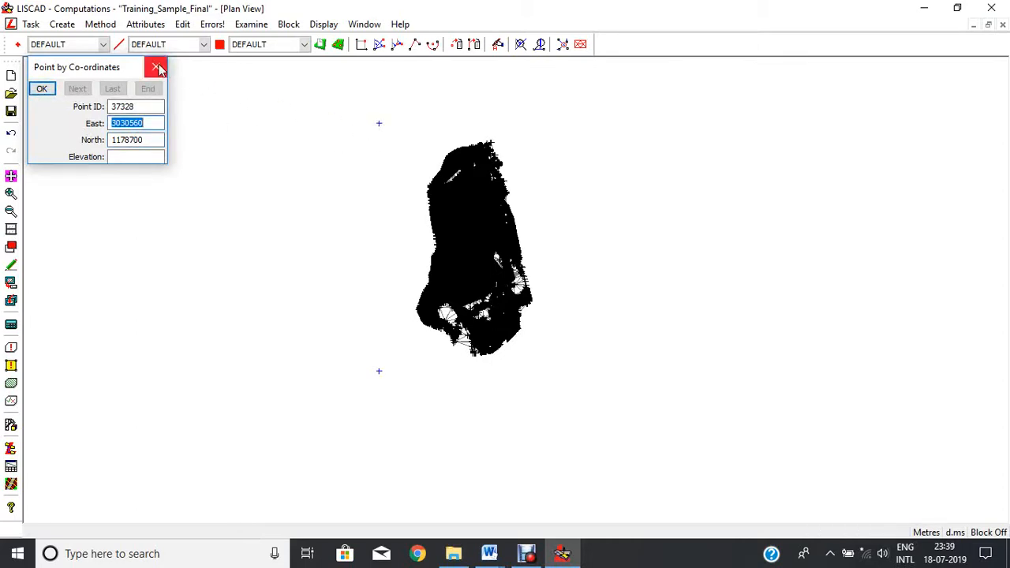
# - Close the point creation and set the alignment attributes to a start chainage of 1177800
pyautogui.click(157, 68)
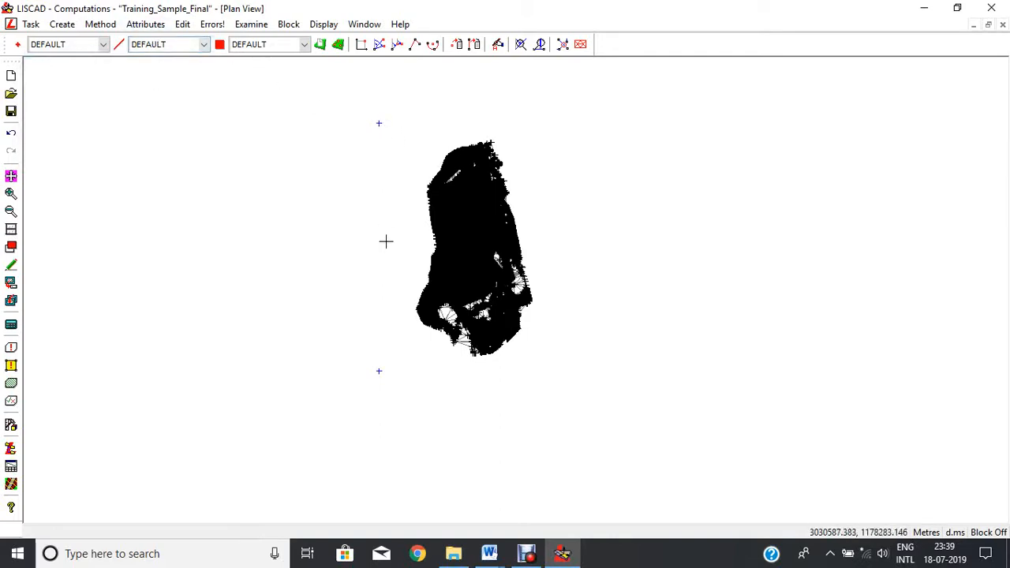
pyautogui.click(139, 25)
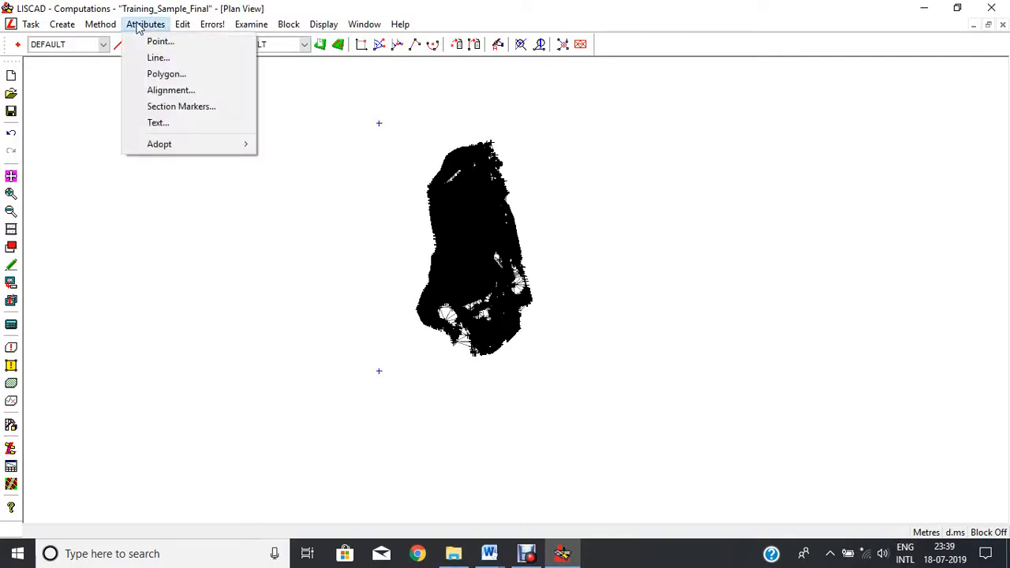
pyautogui.click(170, 90)
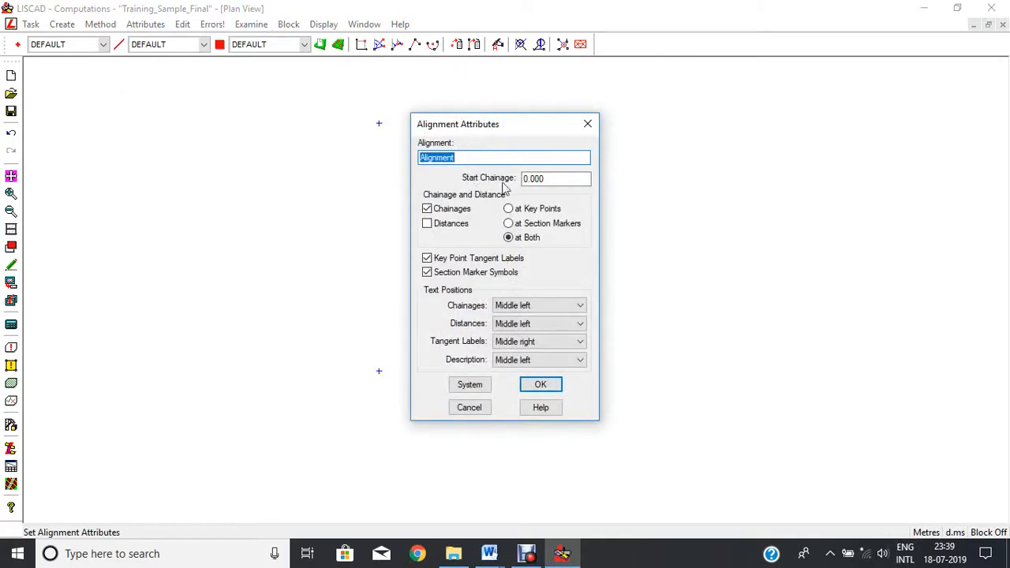
pyautogui.moveTo(548, 180); pyautogui.dragTo(526, 175)
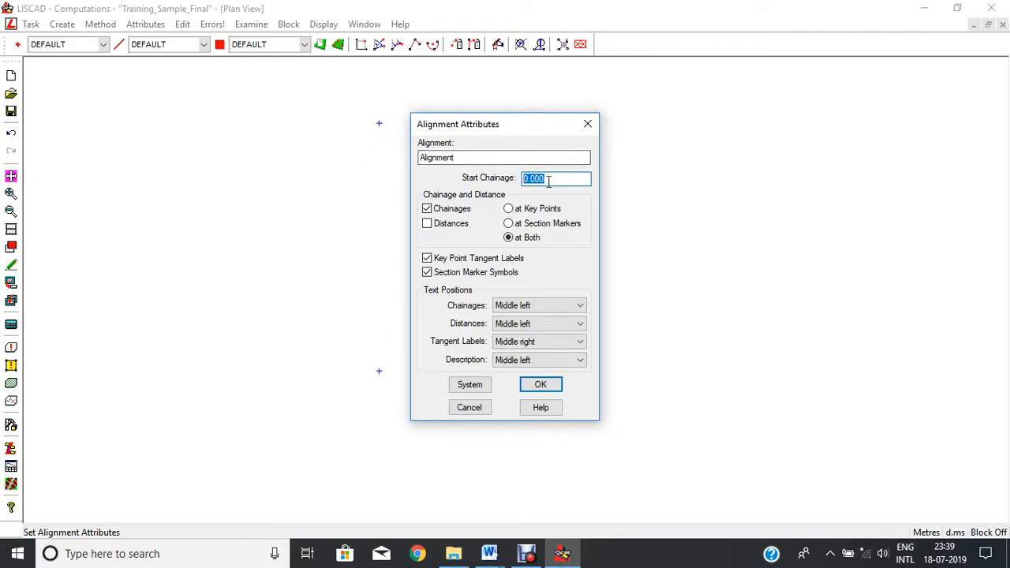
pyautogui.write('1177800')
pyautogui.click(543, 384)
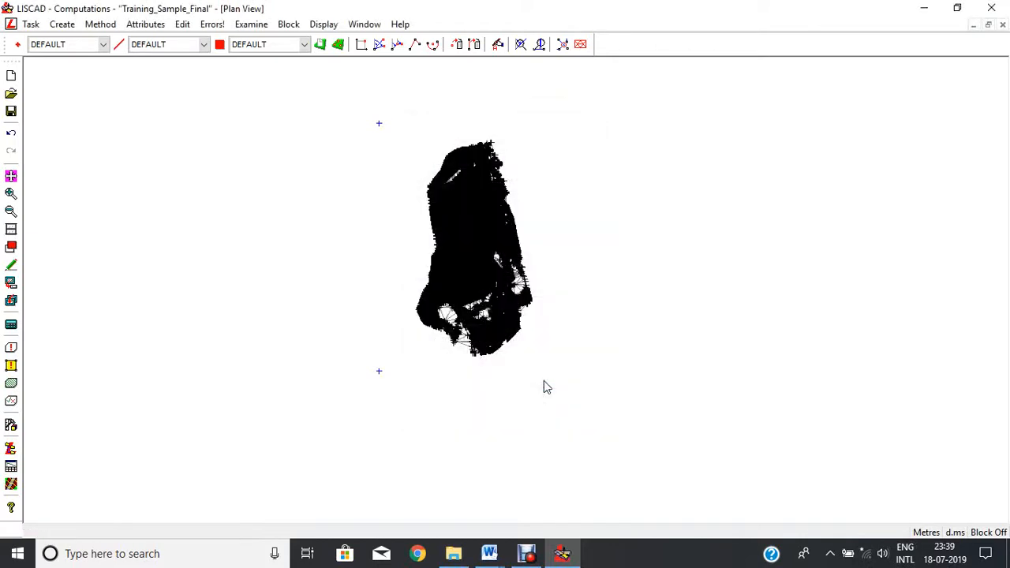
# - Create an alignment by existing points, running from the southern reference point to the northern one, and end the alignment creation
pyautogui.click(56, 26)
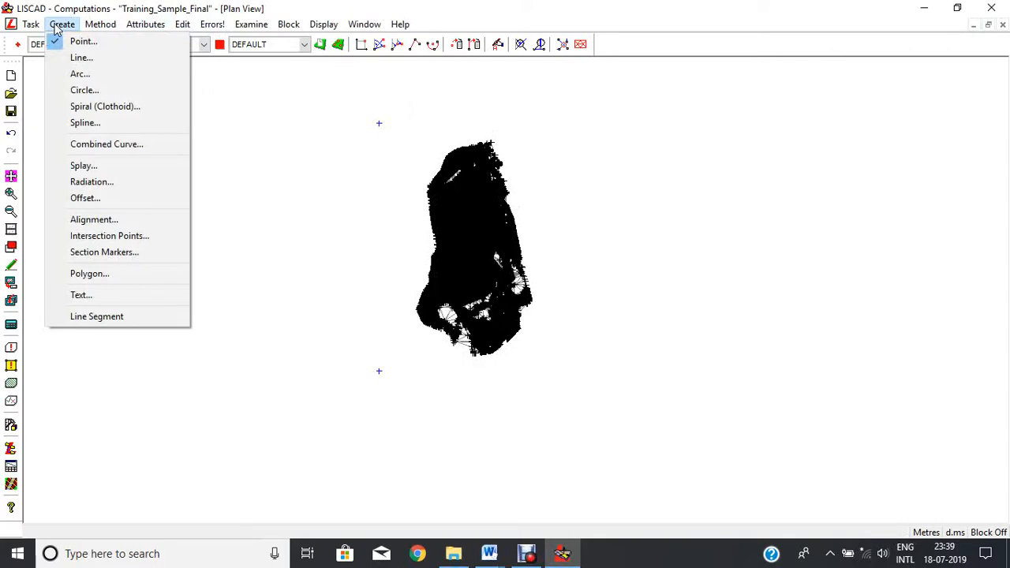
pyautogui.click(106, 224)
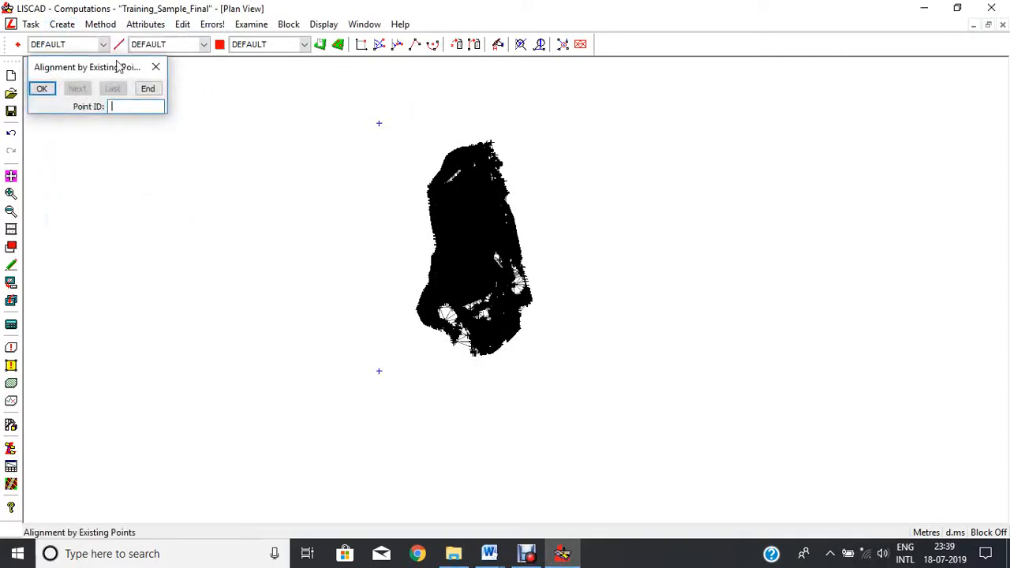
pyautogui.click(103, 27)
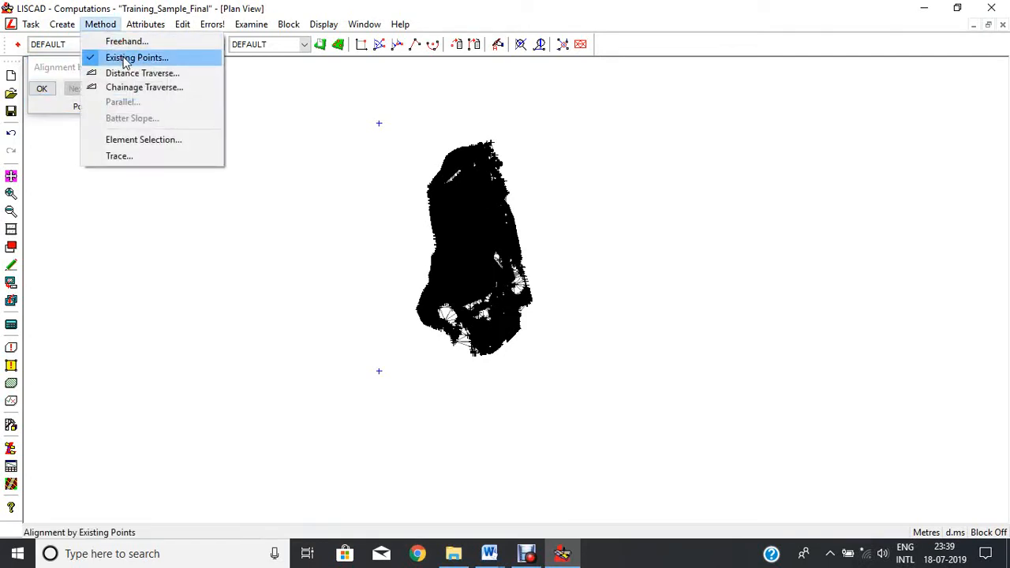
pyautogui.click(124, 59)
pyautogui.click(47, 89)
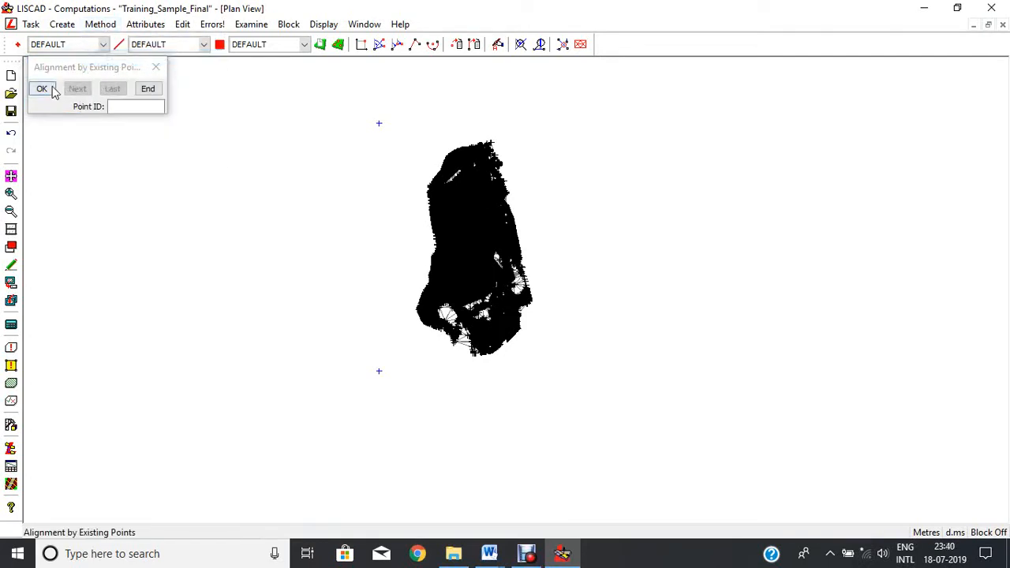
pyautogui.click(380, 374)
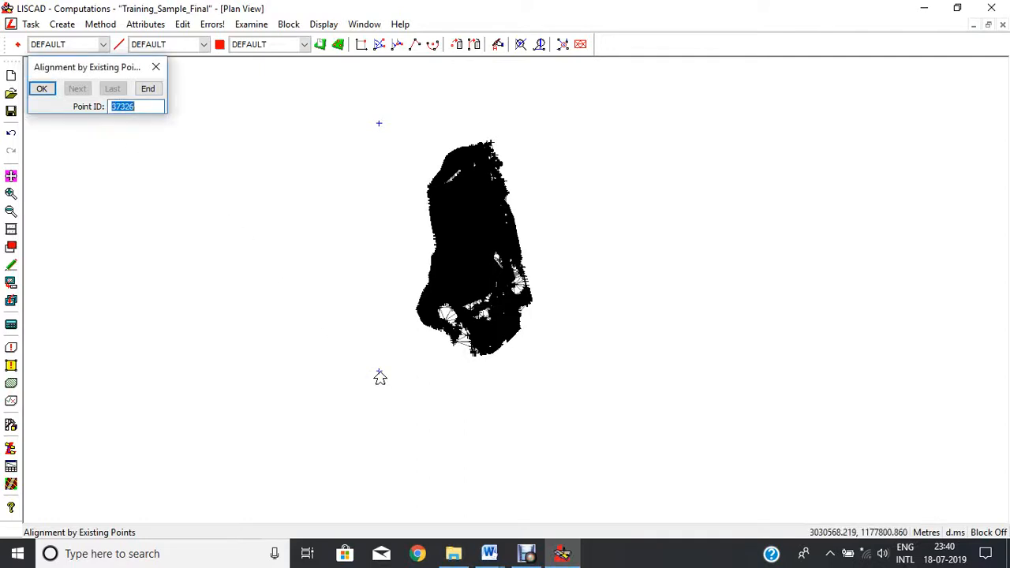
pyautogui.click(379, 125)
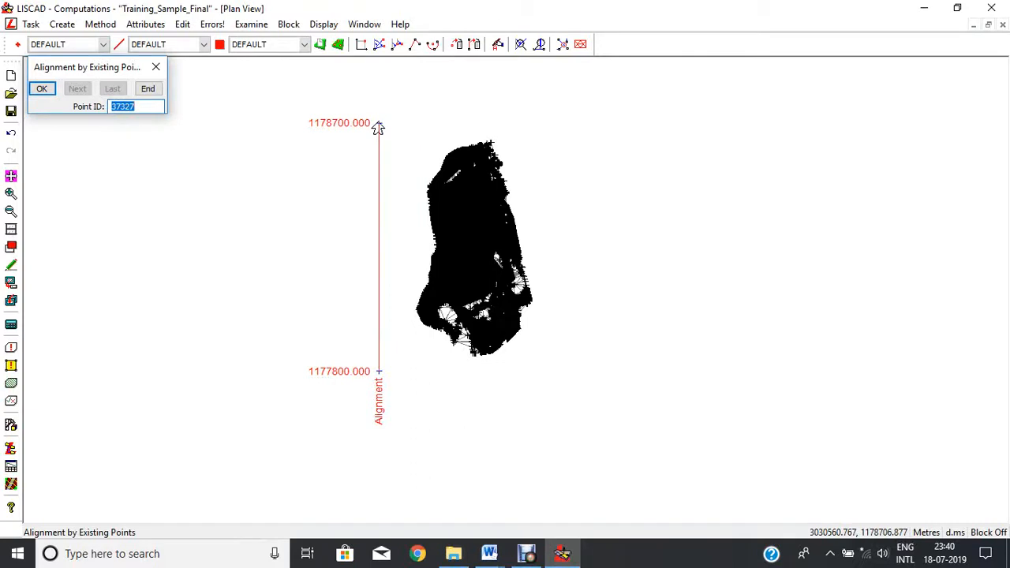
pyautogui.click(150, 89)
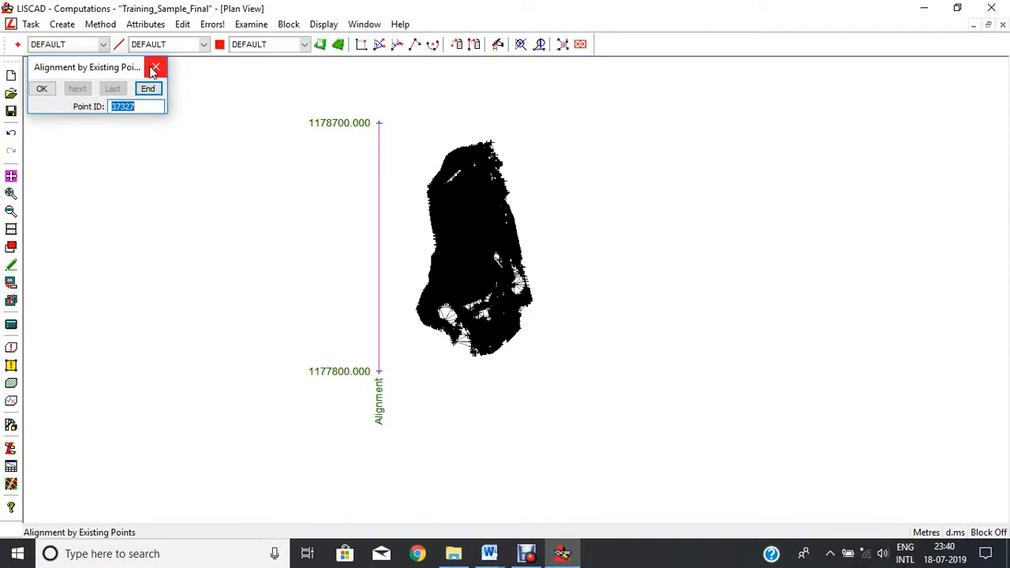
pyautogui.click(153, 70)
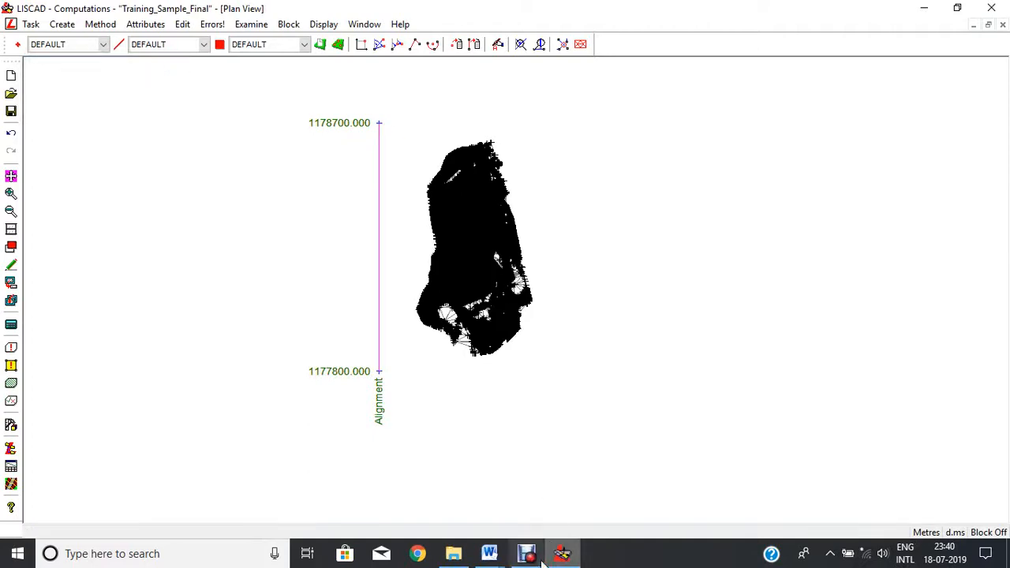